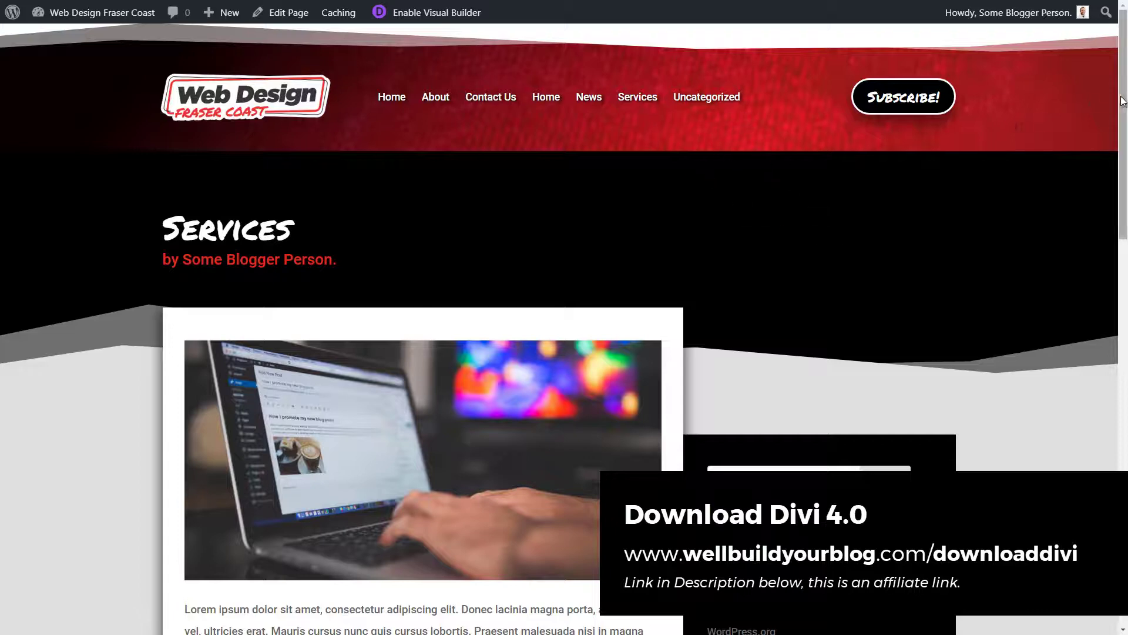
# Step: Scroll through the Services page down to its footer and back up
pyautogui.moveTo(1123, 125); pyautogui.dragTo(1101, 80)
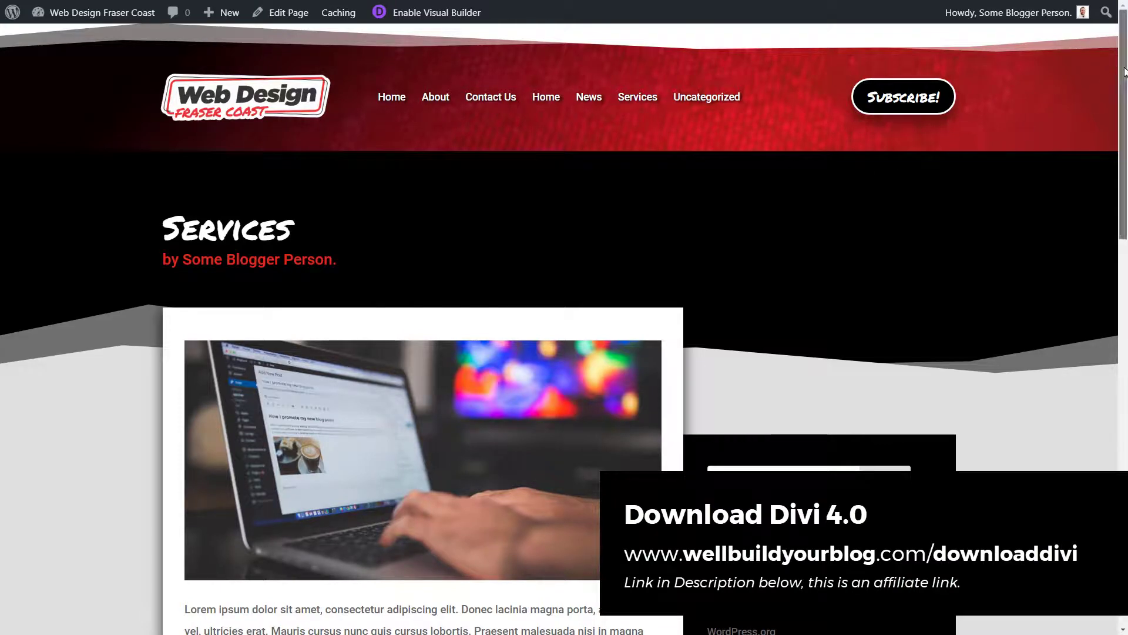
pyautogui.moveTo(1125, 82); pyautogui.dragTo(1088, 32)
pyautogui.moveTo(1088, 82); pyautogui.dragTo(1088, 476)
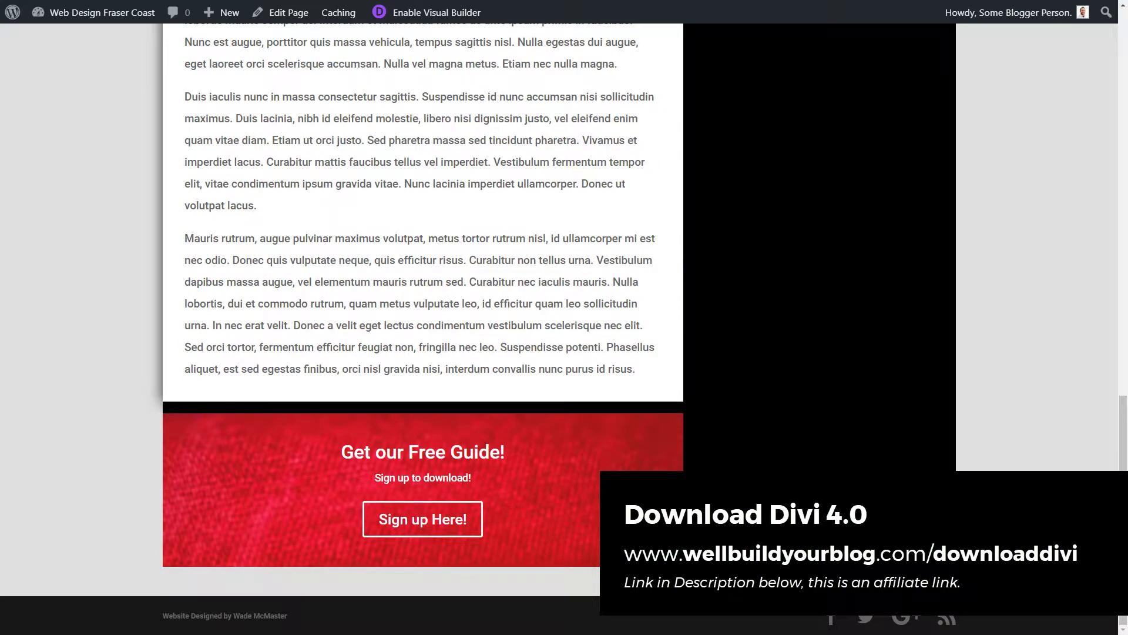
pyautogui.moveTo(1124, 432); pyautogui.dragTo(1085, 85)
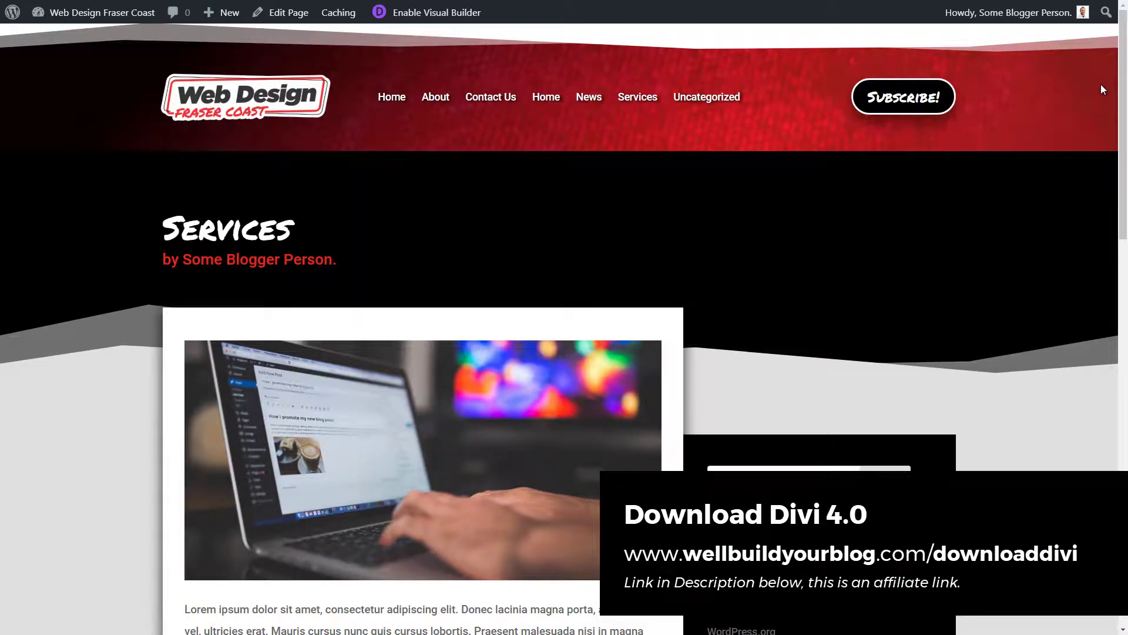
pyautogui.scroll(-15, 694, 260)
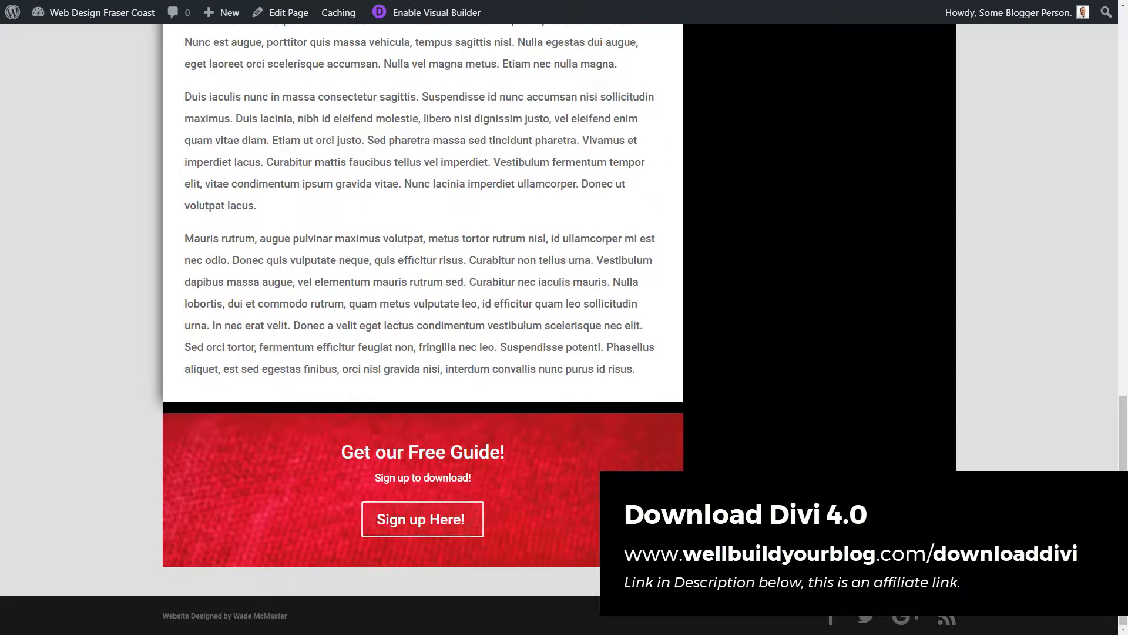
pyautogui.scroll(15, 564, 317)
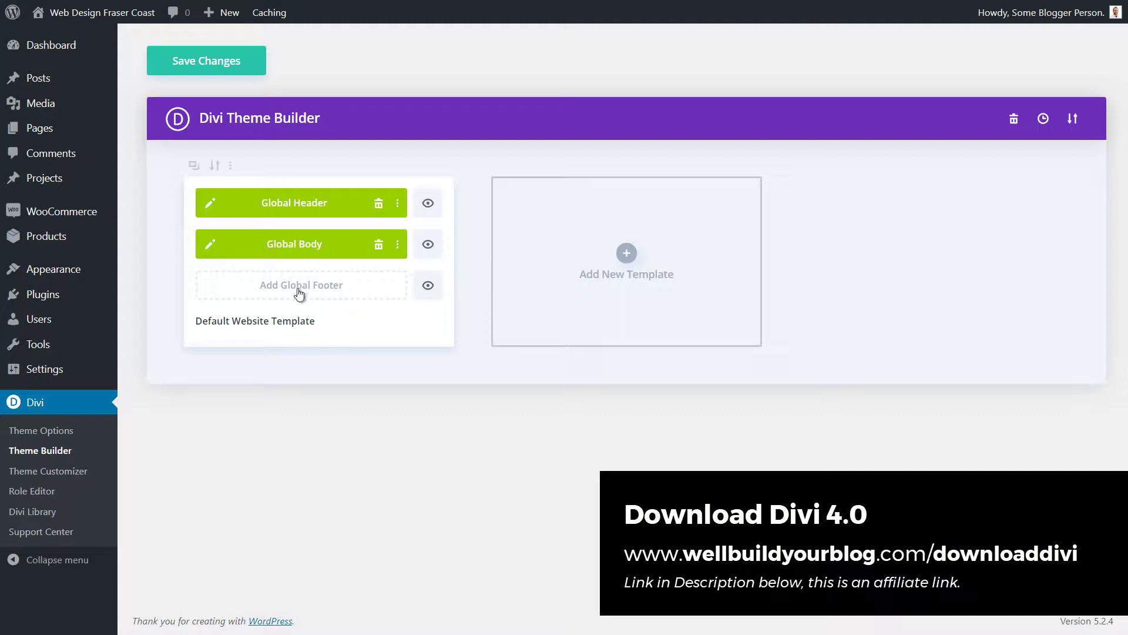
# Step: Add a Global Footer to the Default Website Template and choose to build it
pyautogui.click(299, 294)
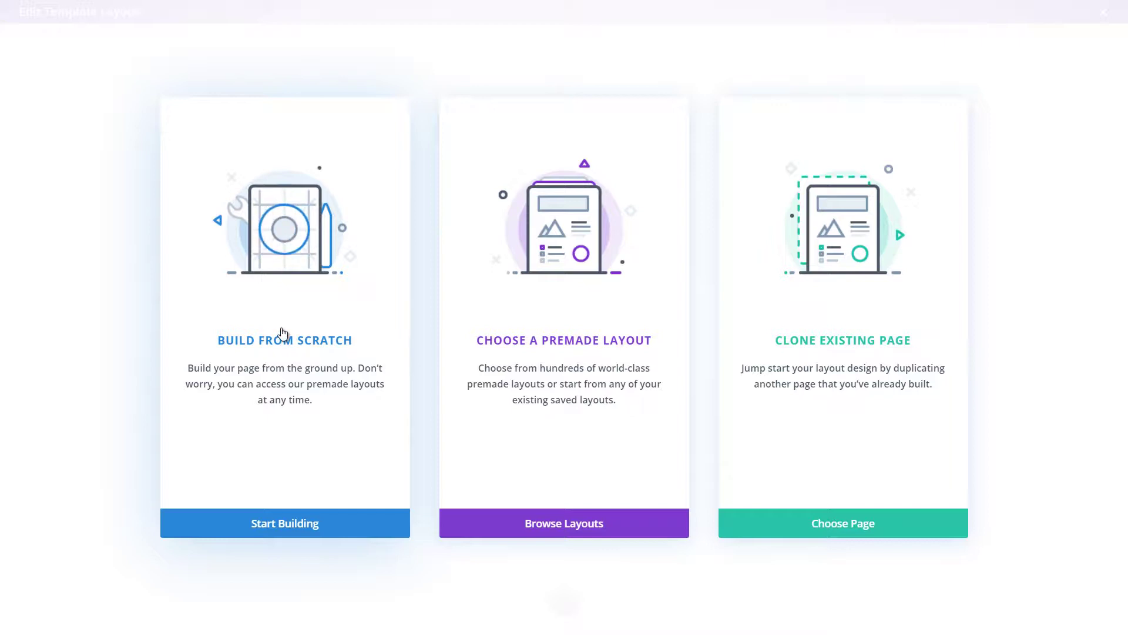
# Step: Start from scratch with a three-column row and a Sidebar module showing Footer Area #1 in column one
pyautogui.click(283, 333)
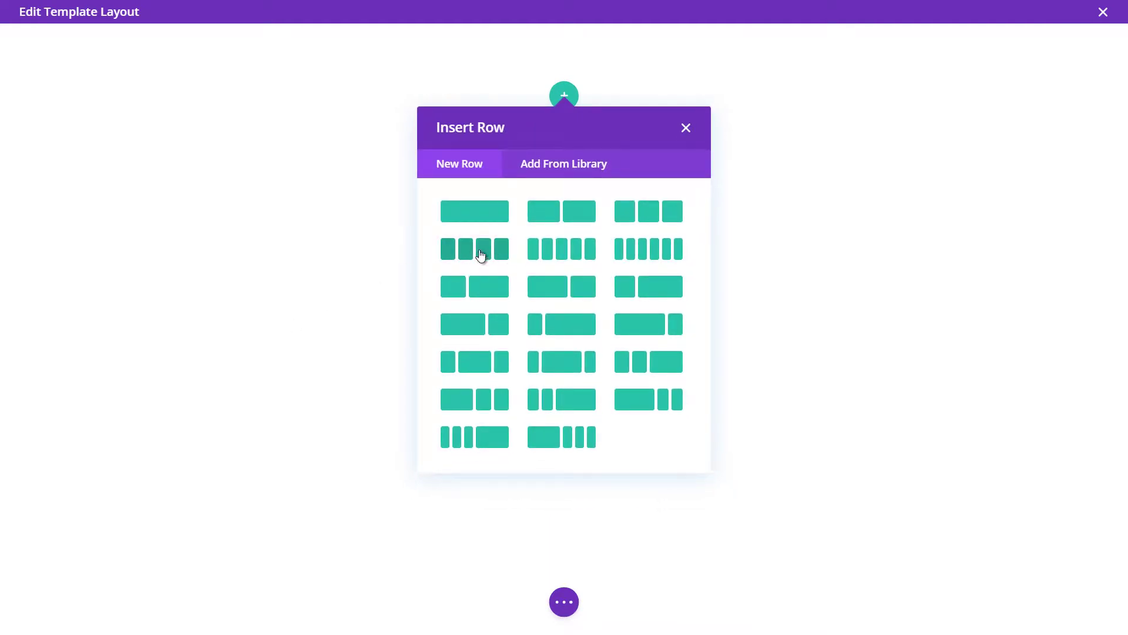
pyautogui.click(642, 218)
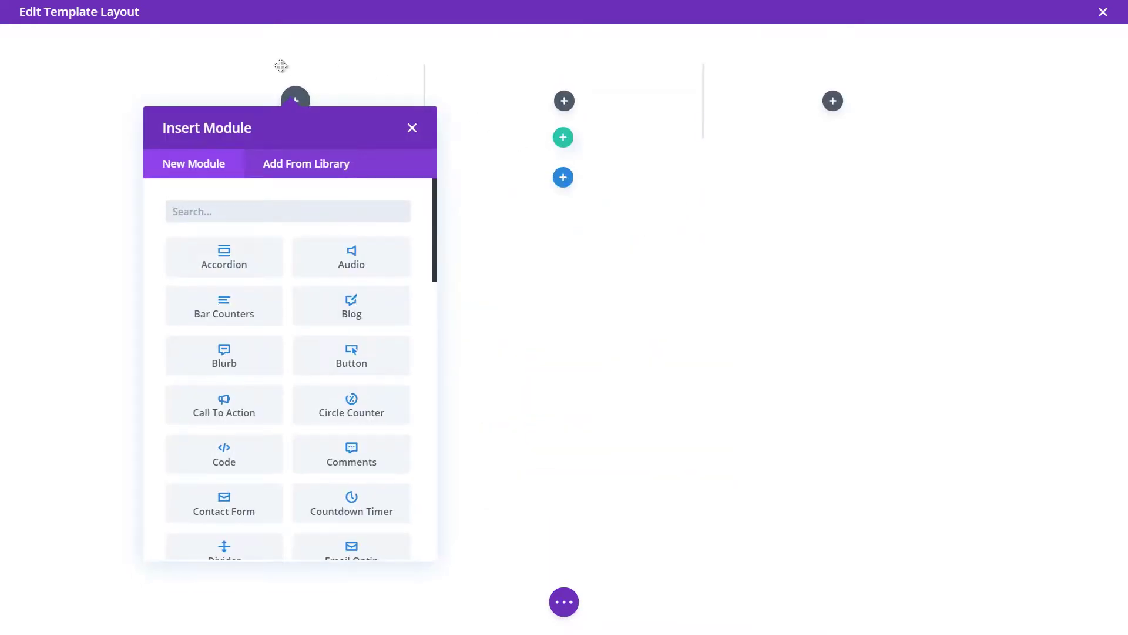
pyautogui.moveTo(439, 217); pyautogui.dragTo(438, 391)
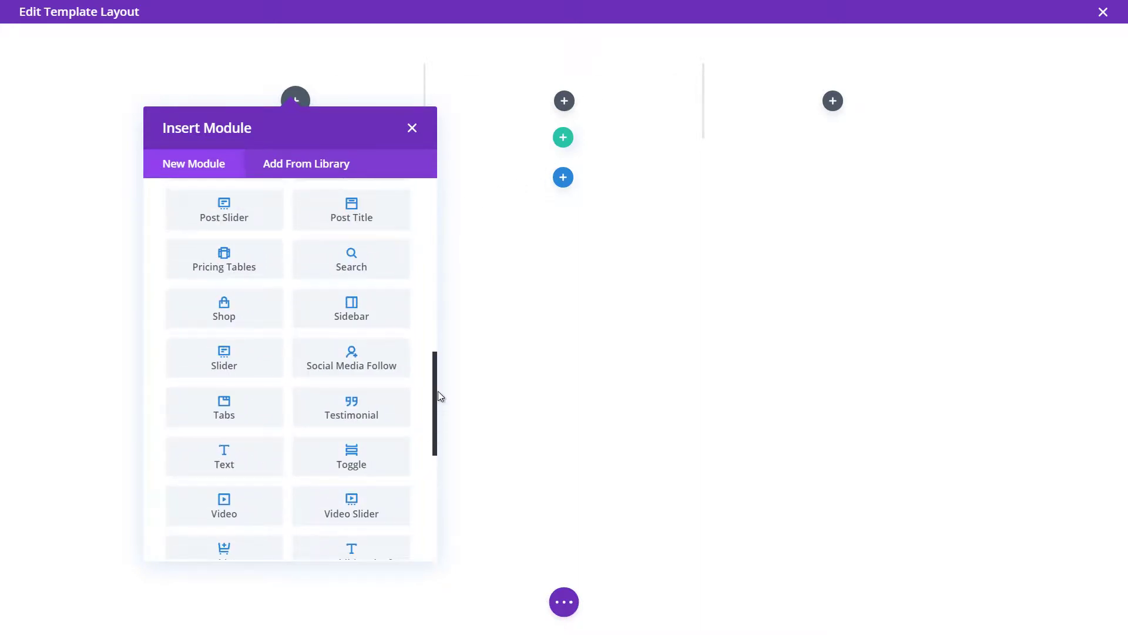
pyautogui.click(354, 312)
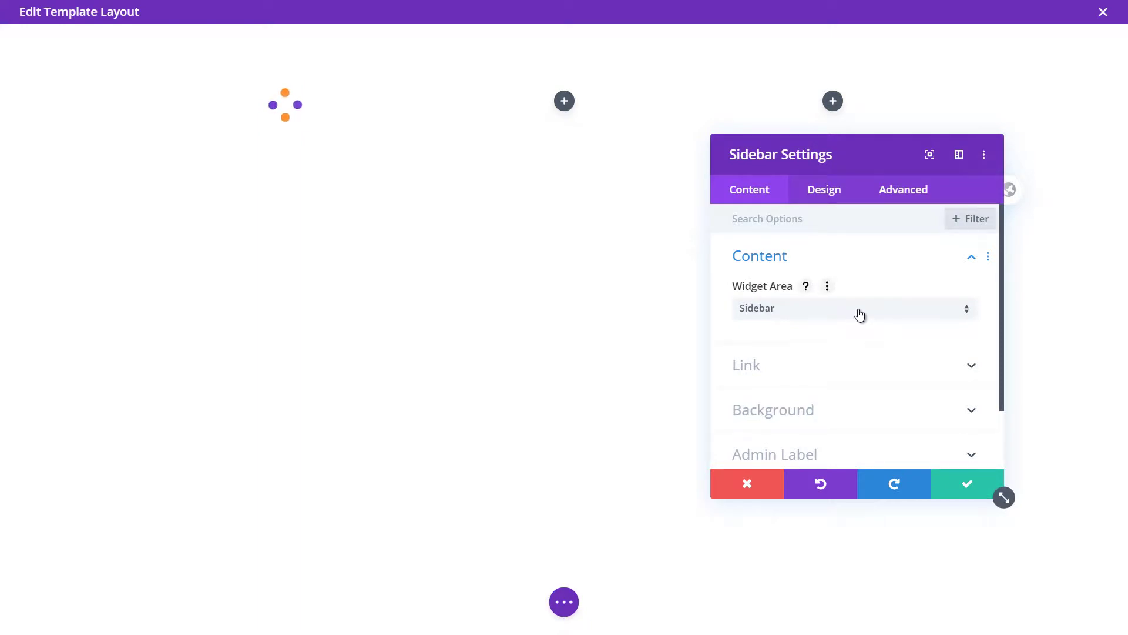
pyautogui.click(765, 312)
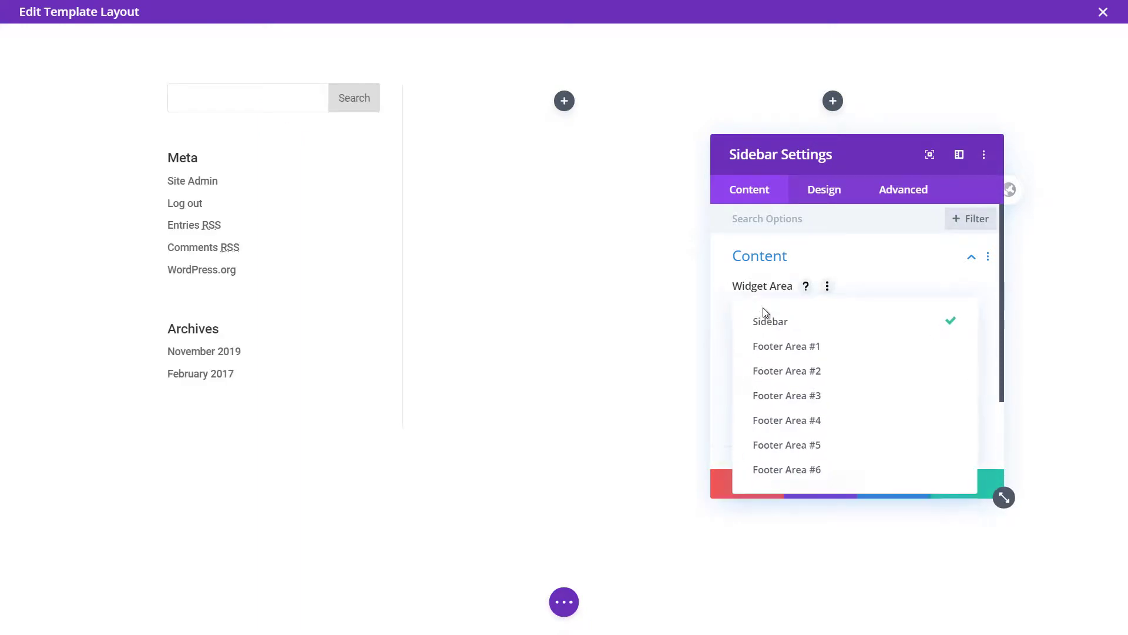
pyautogui.click(776, 344)
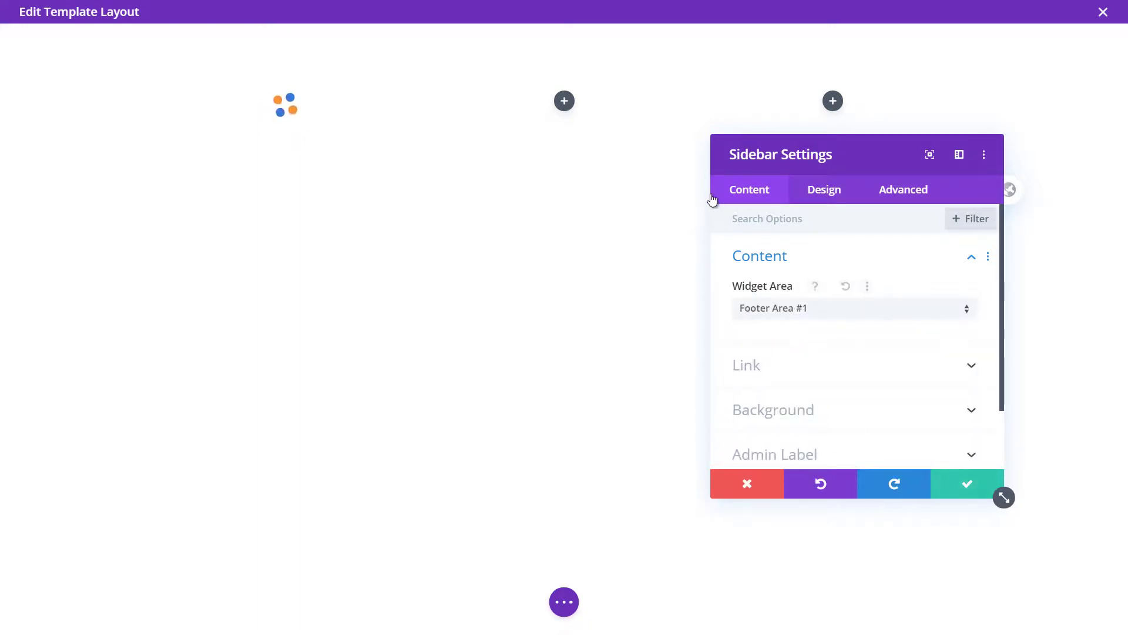
# Step: Add a Sidebar module showing the Footer Area #2 widgets to the second column
pyautogui.click(967, 484)
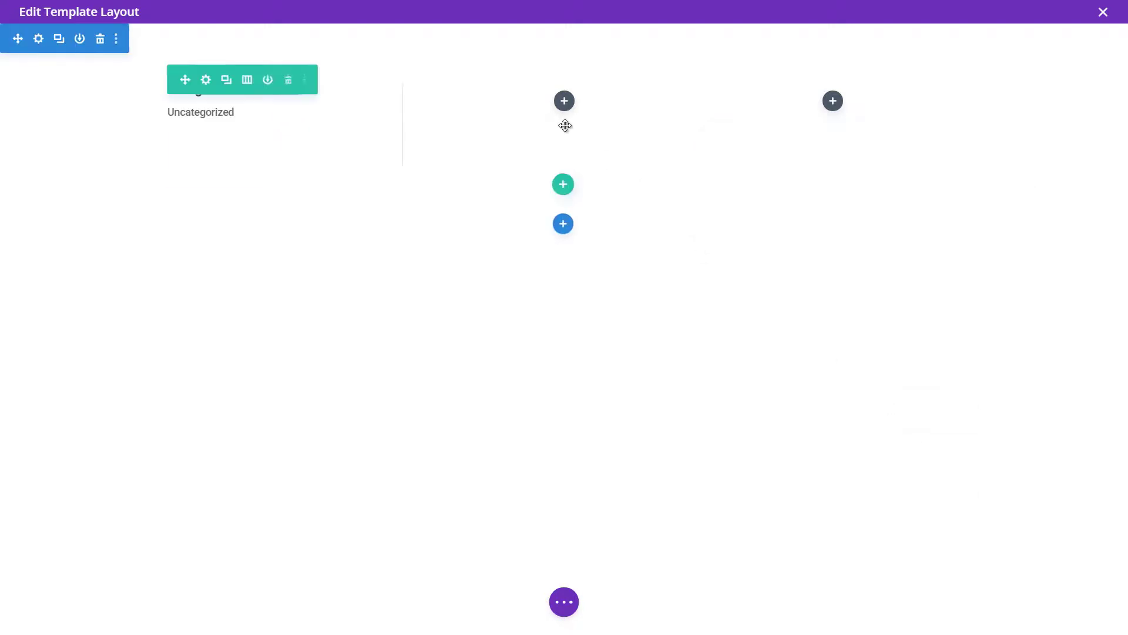
pyautogui.click(564, 101)
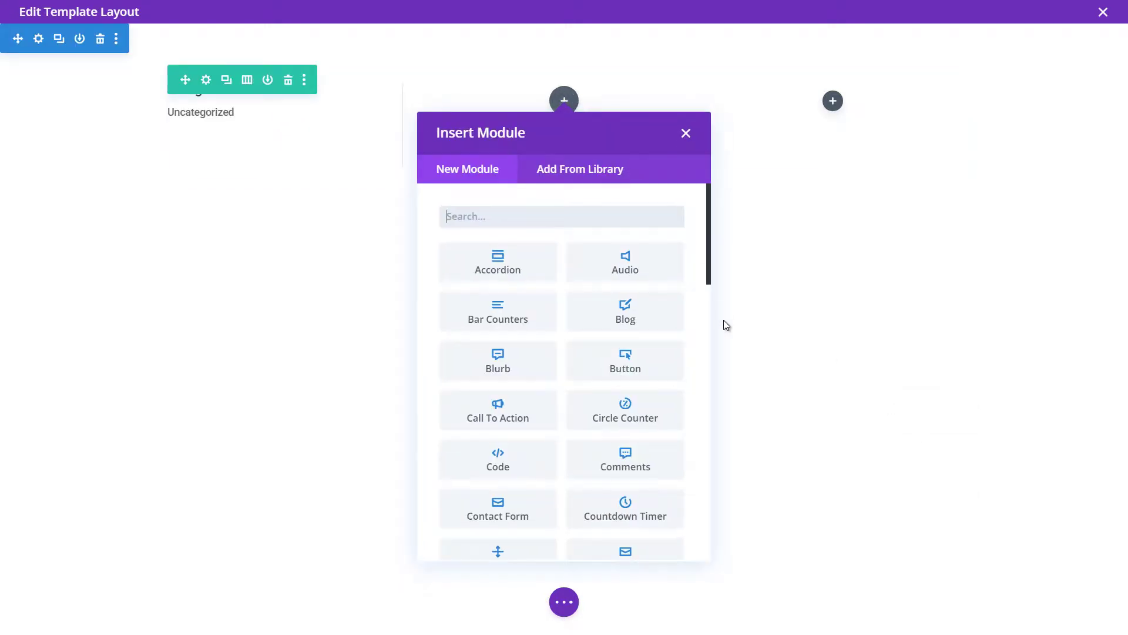
pyautogui.scroll(-5, 689, 309)
pyautogui.scroll(-4, 688, 309)
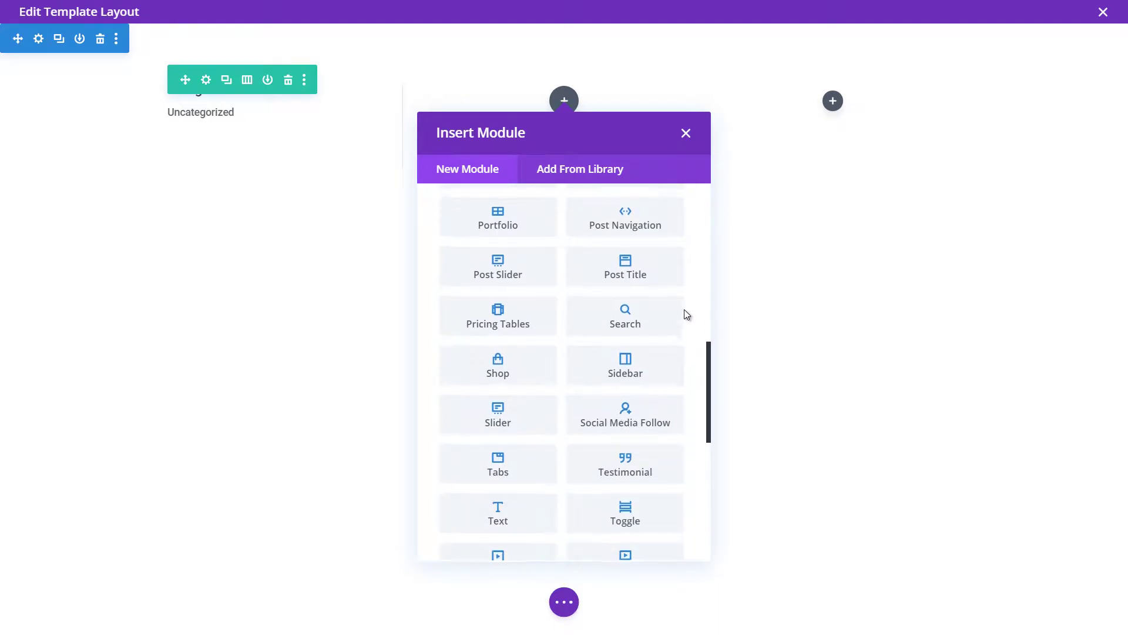
pyautogui.click(659, 351)
pyautogui.click(787, 310)
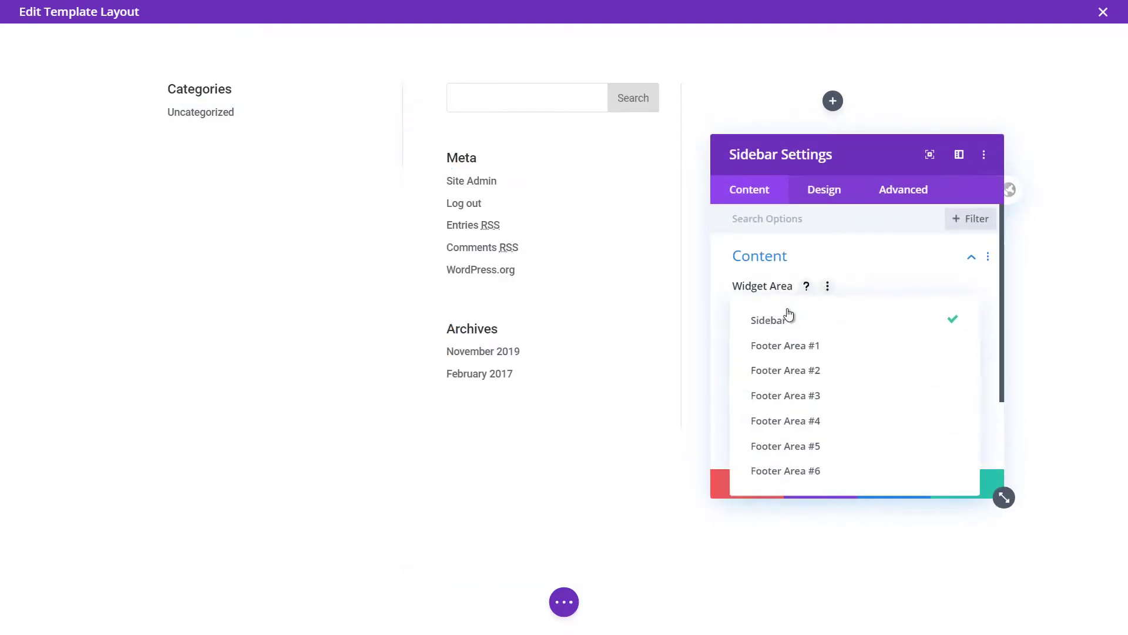
pyautogui.click(801, 375)
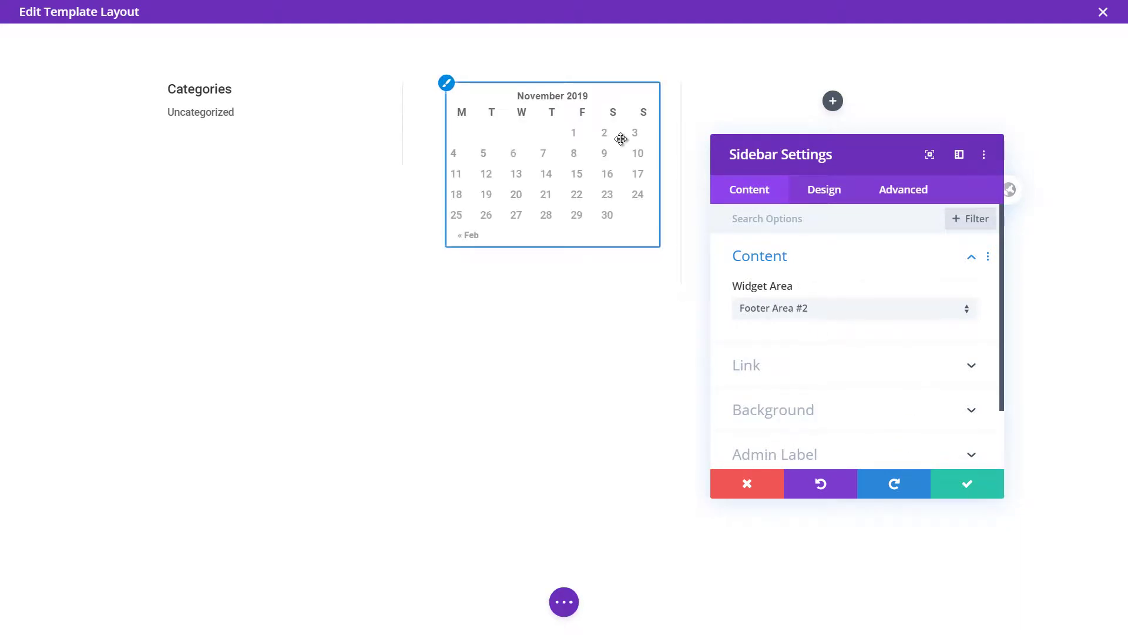
pyautogui.click(968, 483)
# Step: Add a Sidebar module showing the Footer Area #3 widgets to the third column
pyautogui.click(833, 102)
pyautogui.moveTo(987, 222); pyautogui.dragTo(989, 352)
pyautogui.click(917, 498)
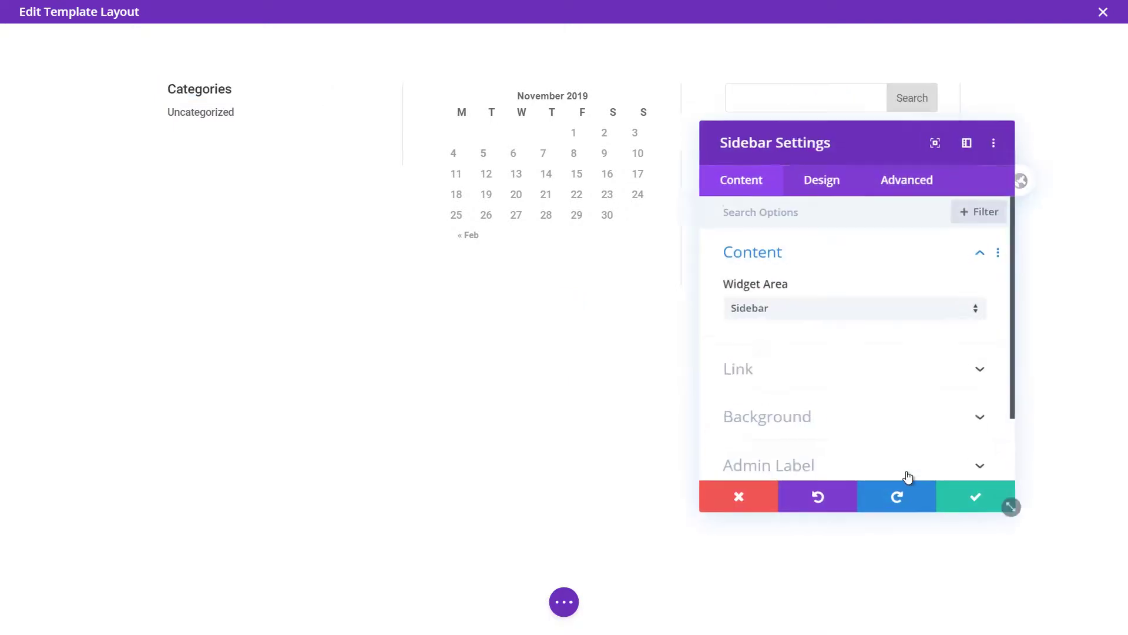
pyautogui.click(847, 314)
pyautogui.click(834, 416)
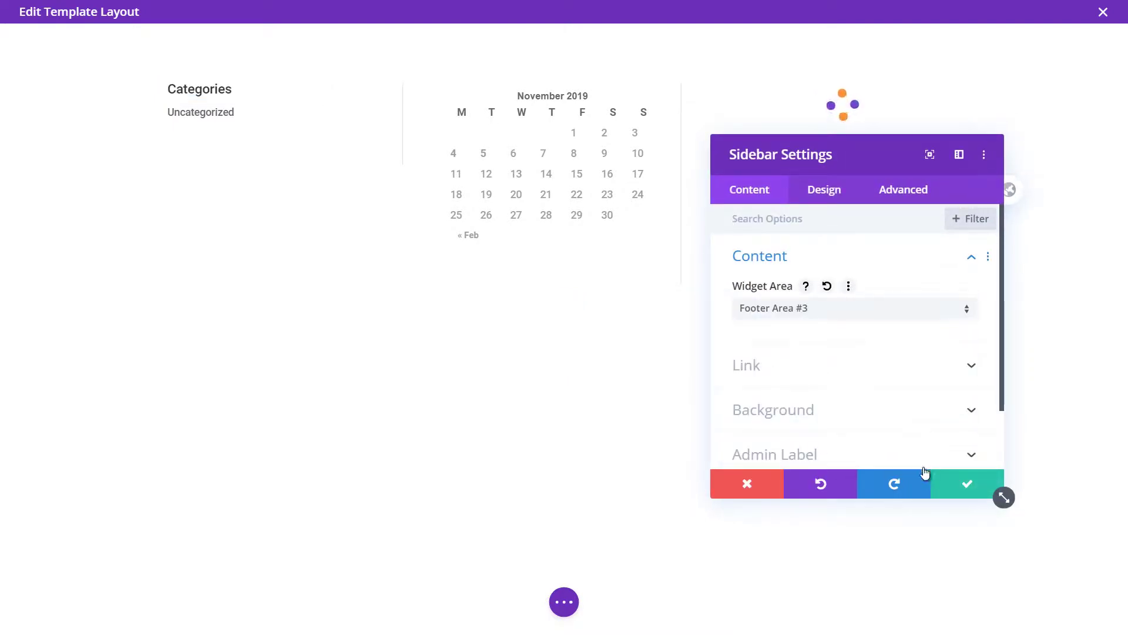
pyautogui.click(967, 493)
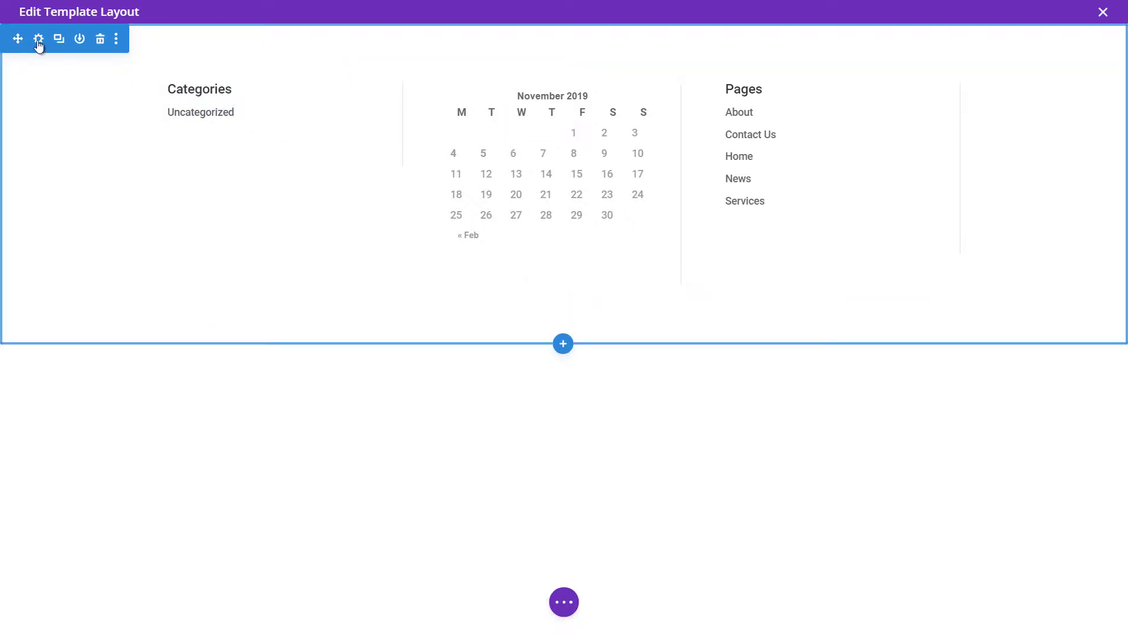
# Step: Set the footer section background to black with the dark alley photo from the Media Library
pyautogui.click(38, 40)
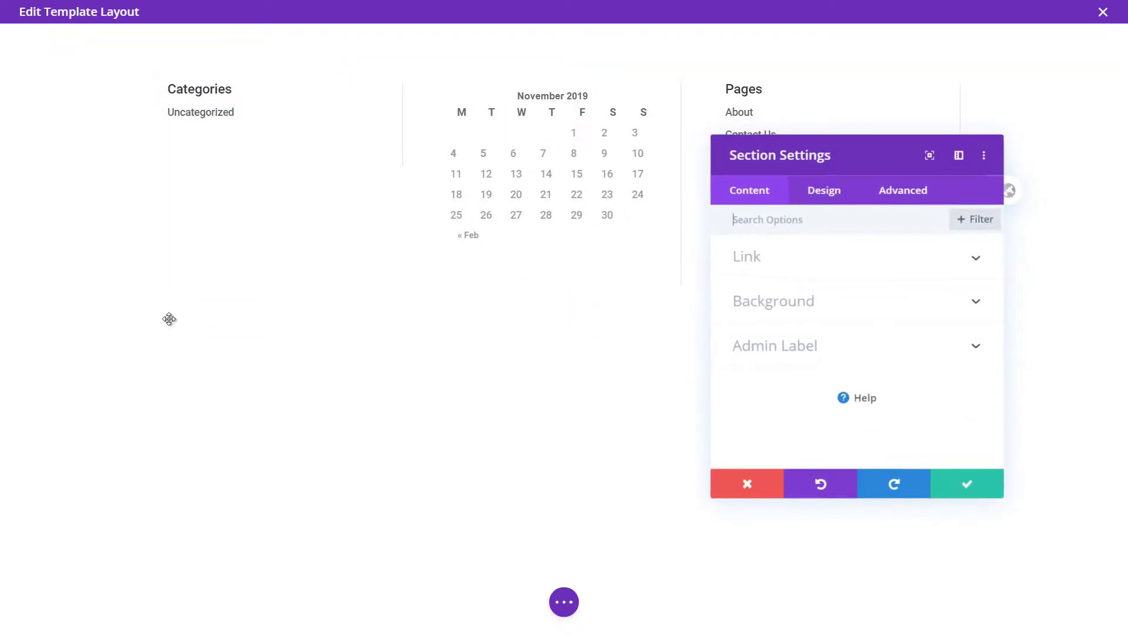
pyautogui.click(776, 312)
pyautogui.scroll(-3, 756, 385)
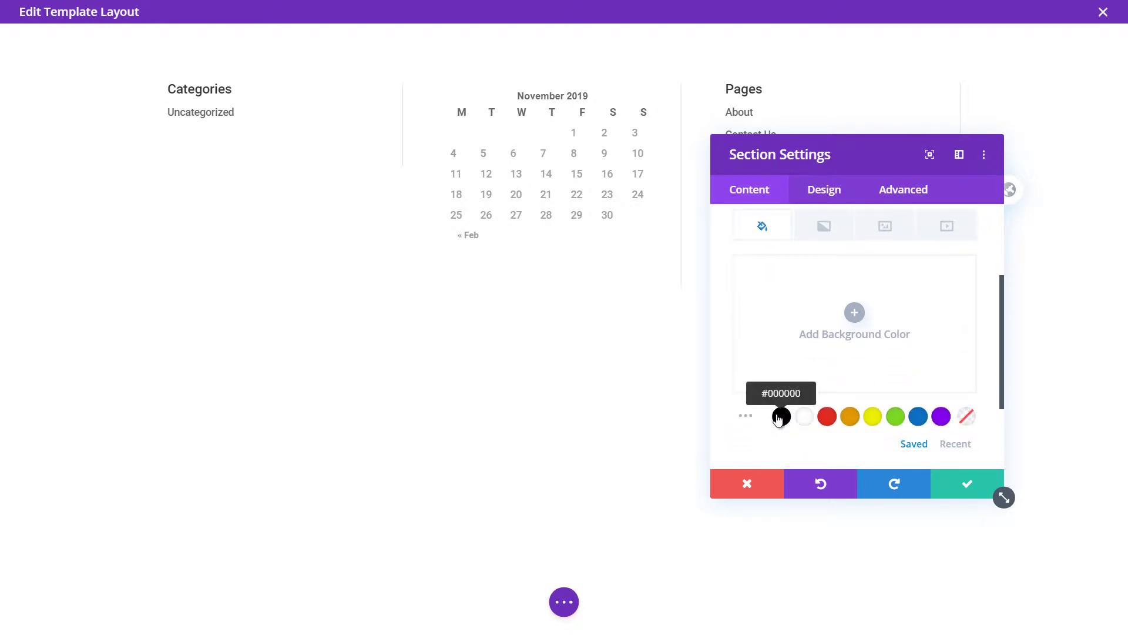
pyautogui.click(779, 416)
pyautogui.click(894, 237)
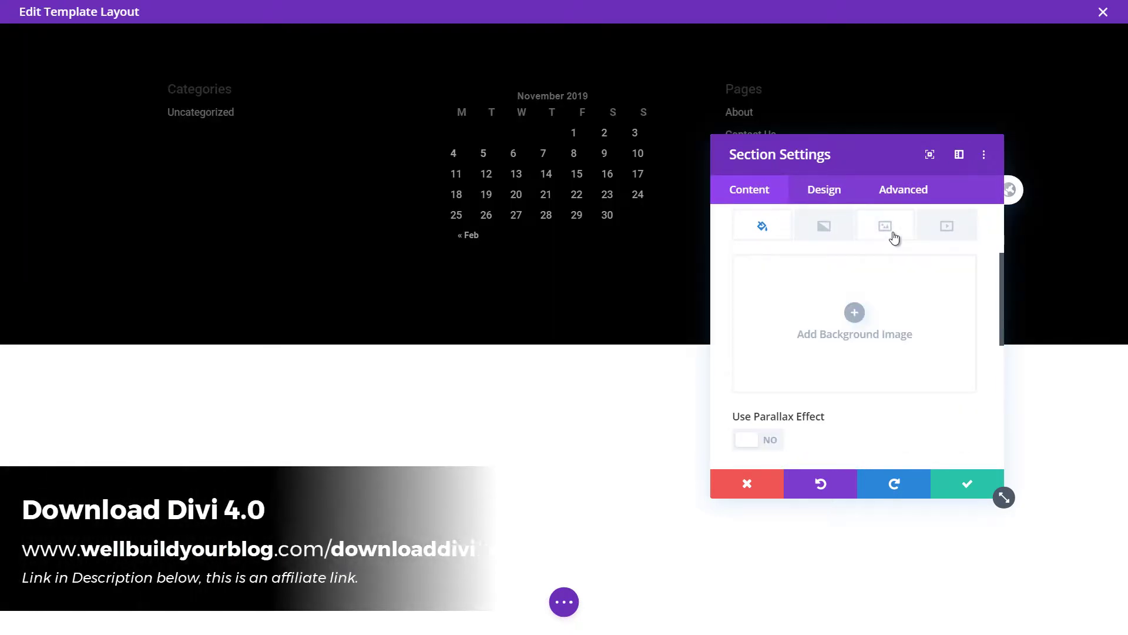
pyautogui.click(854, 314)
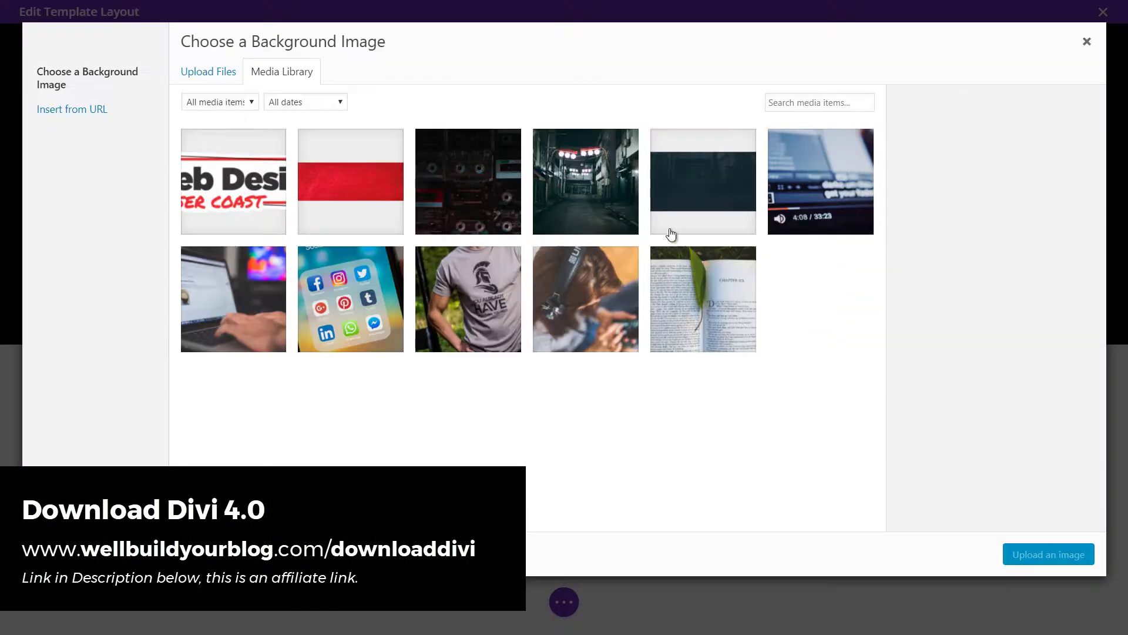
pyautogui.click(707, 194)
pyautogui.click(1049, 554)
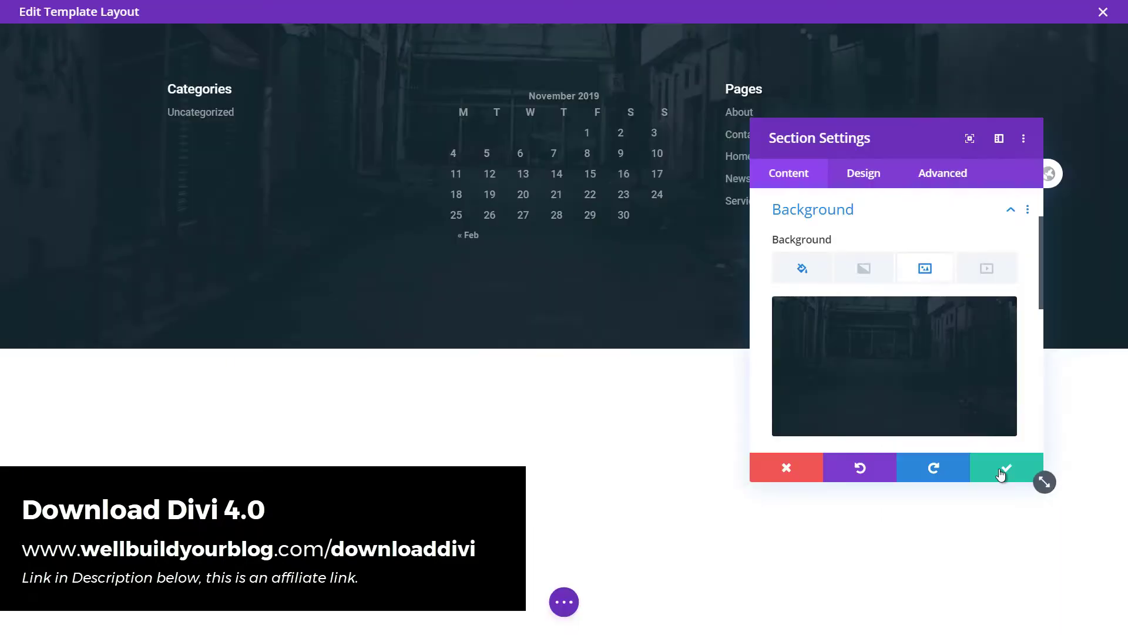
pyautogui.click(1002, 469)
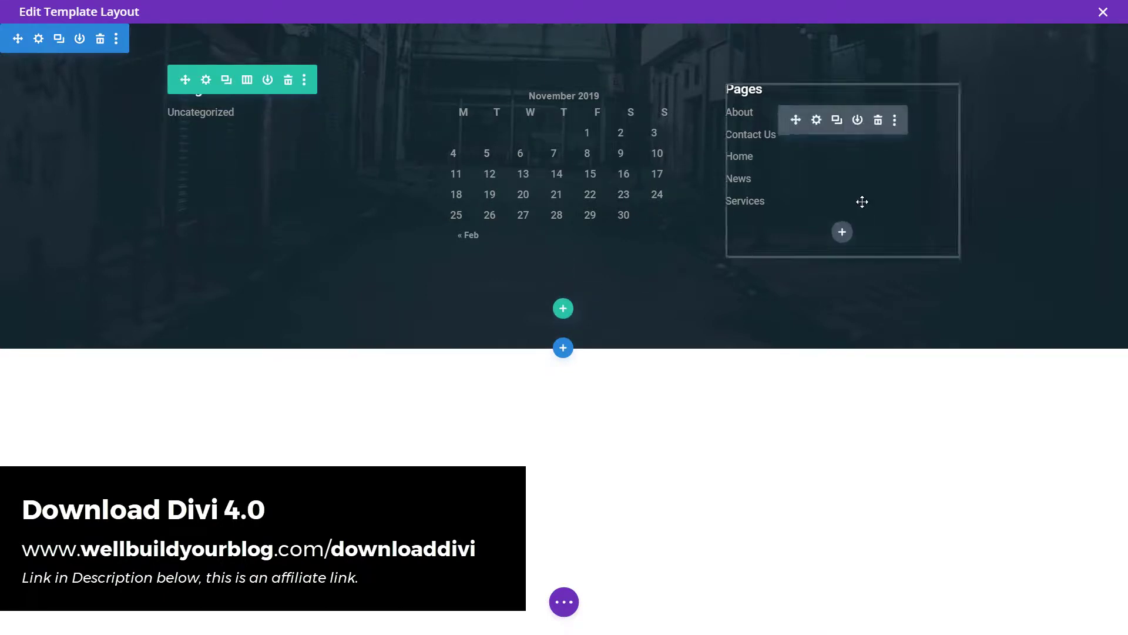
# Step: Save the footer layout, close the layout editor and save the Theme Builder changes
pyautogui.click(564, 602)
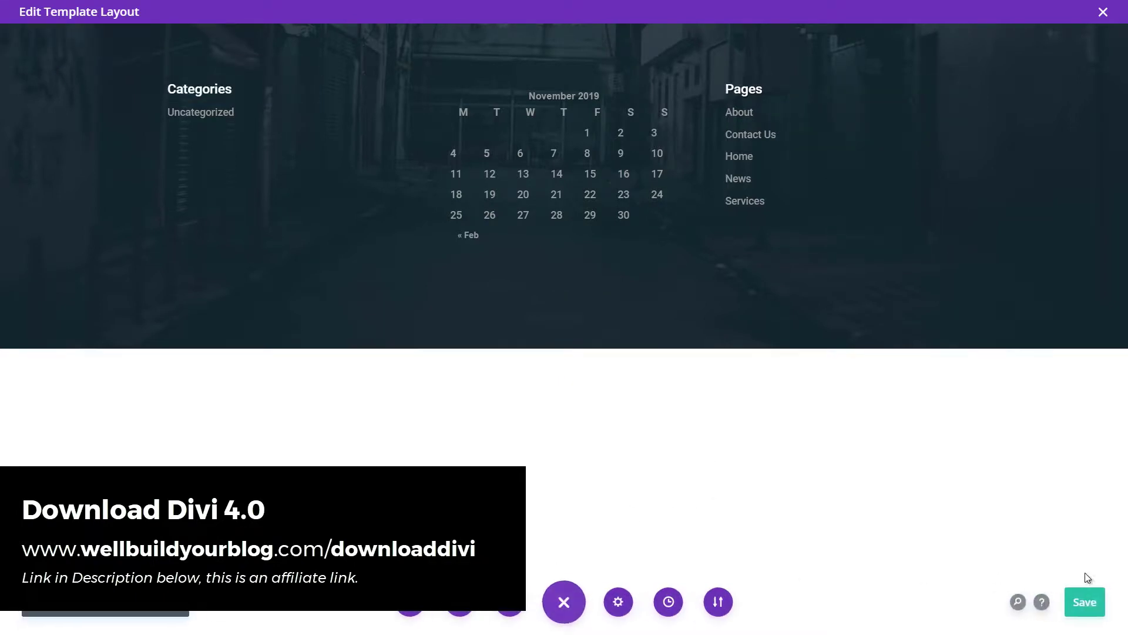
pyautogui.click(1086, 600)
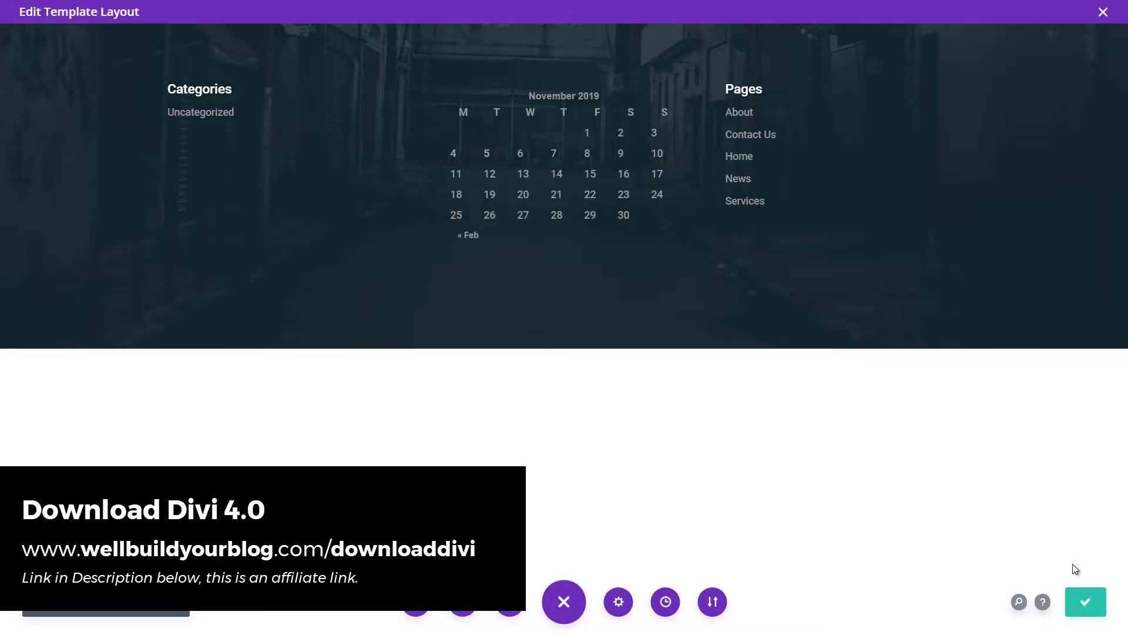
pyautogui.click(1103, 13)
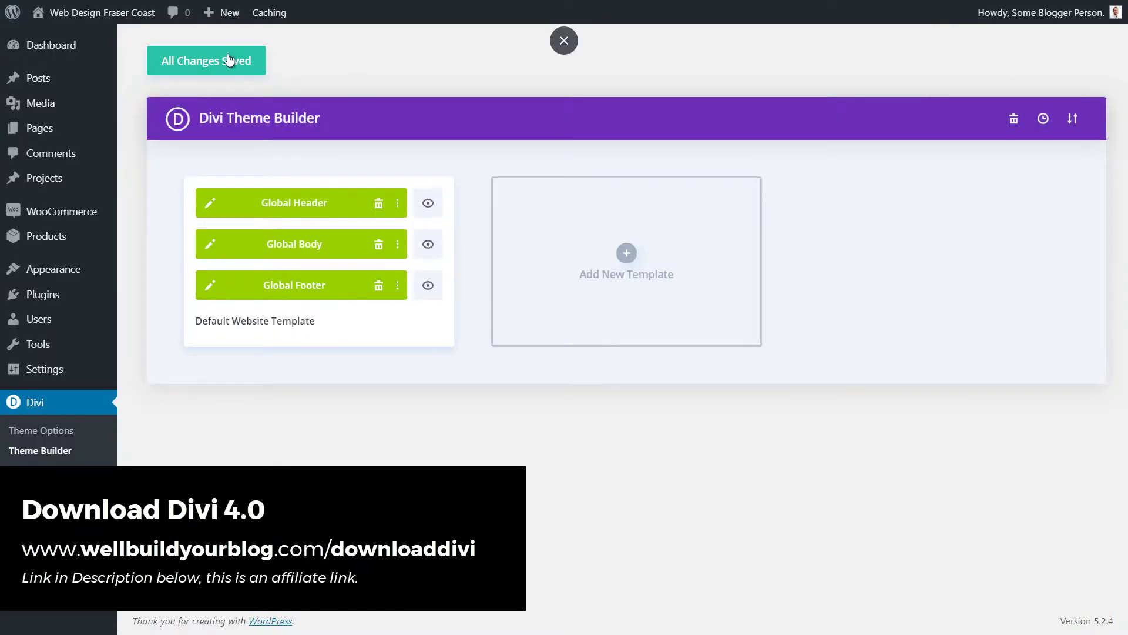
pyautogui.click(228, 58)
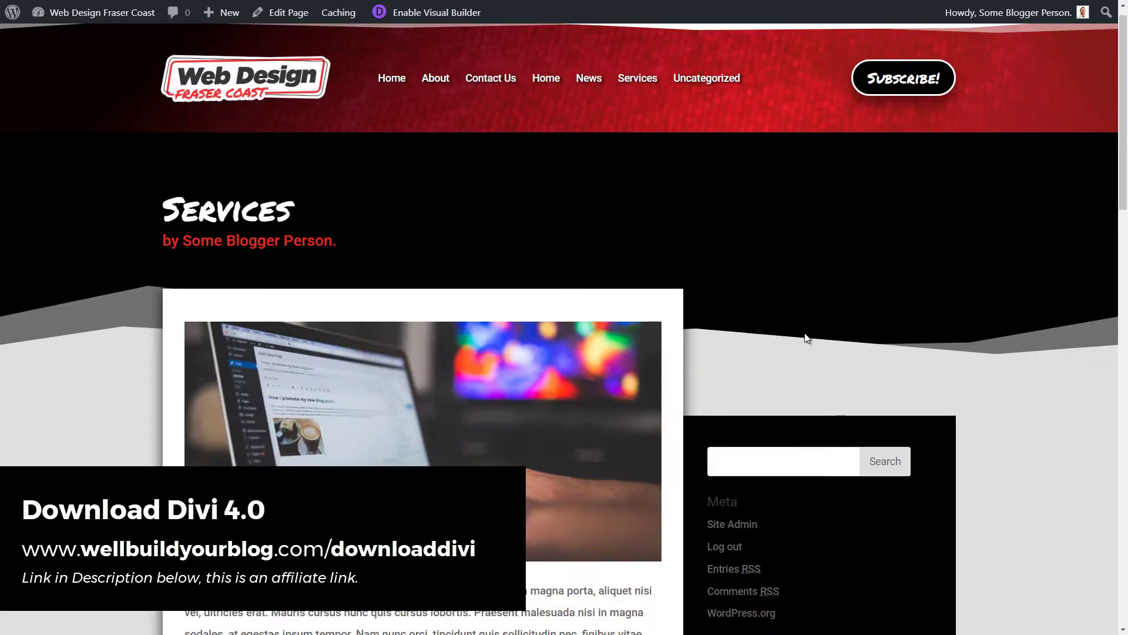
# Step: Reload the Services page and scroll down to confirm the new widget footer, then back up
pyautogui.press('F5')
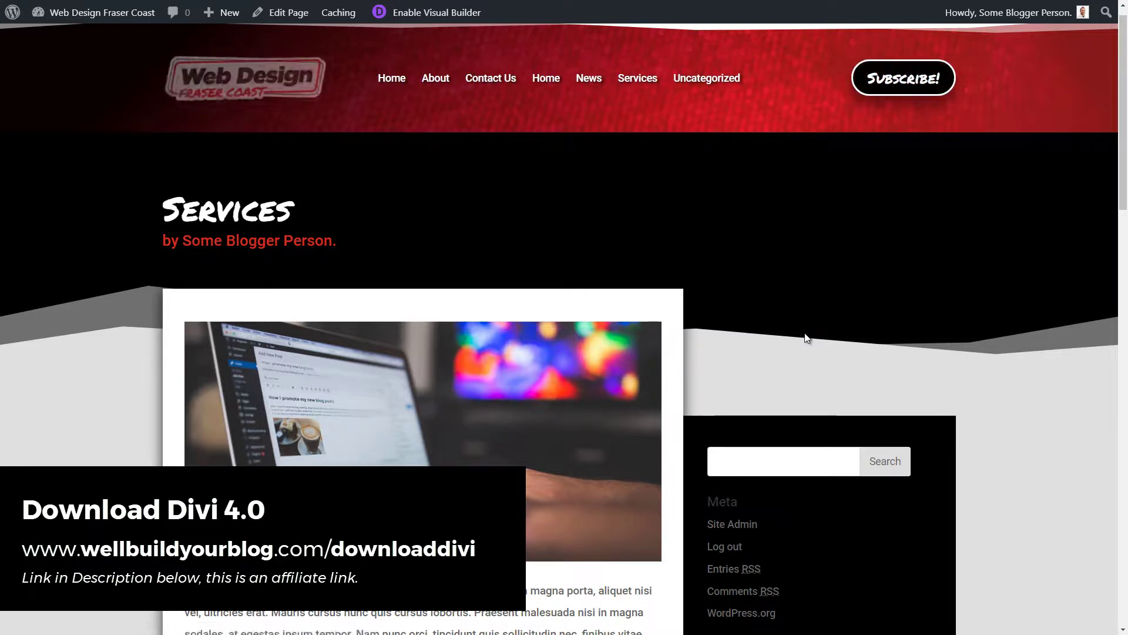
pyautogui.scroll(-10, 876, 451)
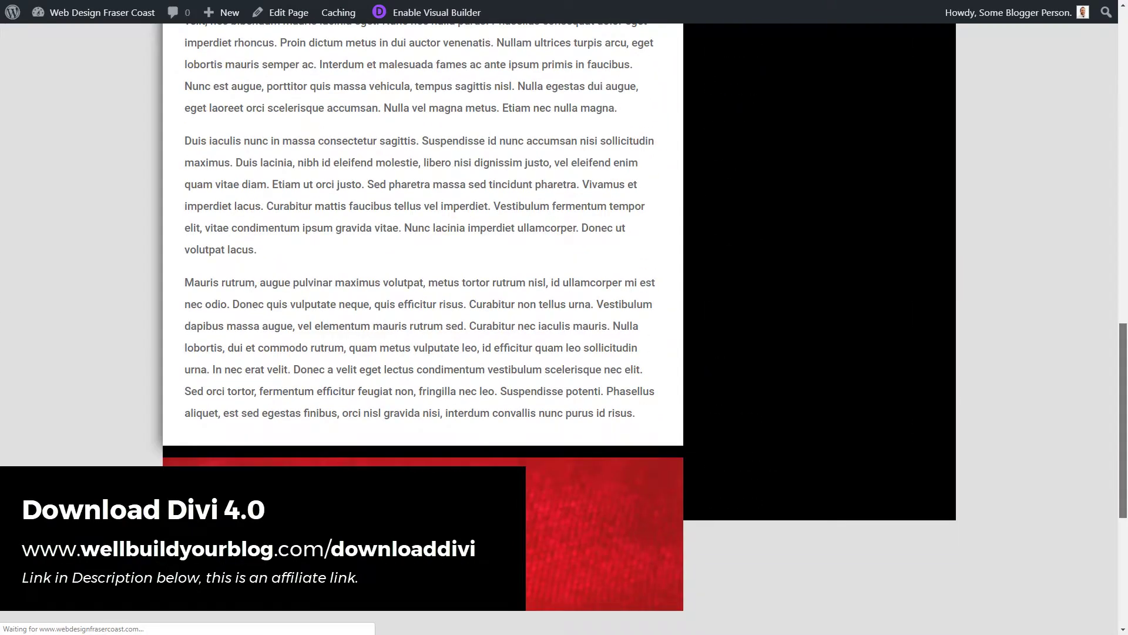
pyautogui.scroll(-5, 876, 451)
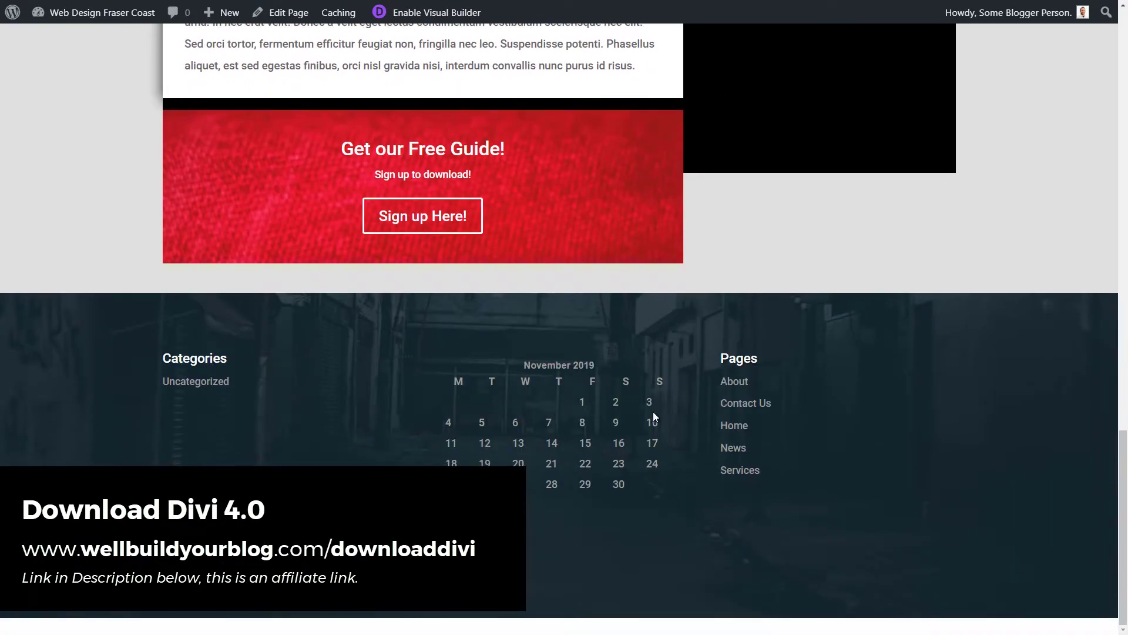
pyautogui.moveTo(64, 14)
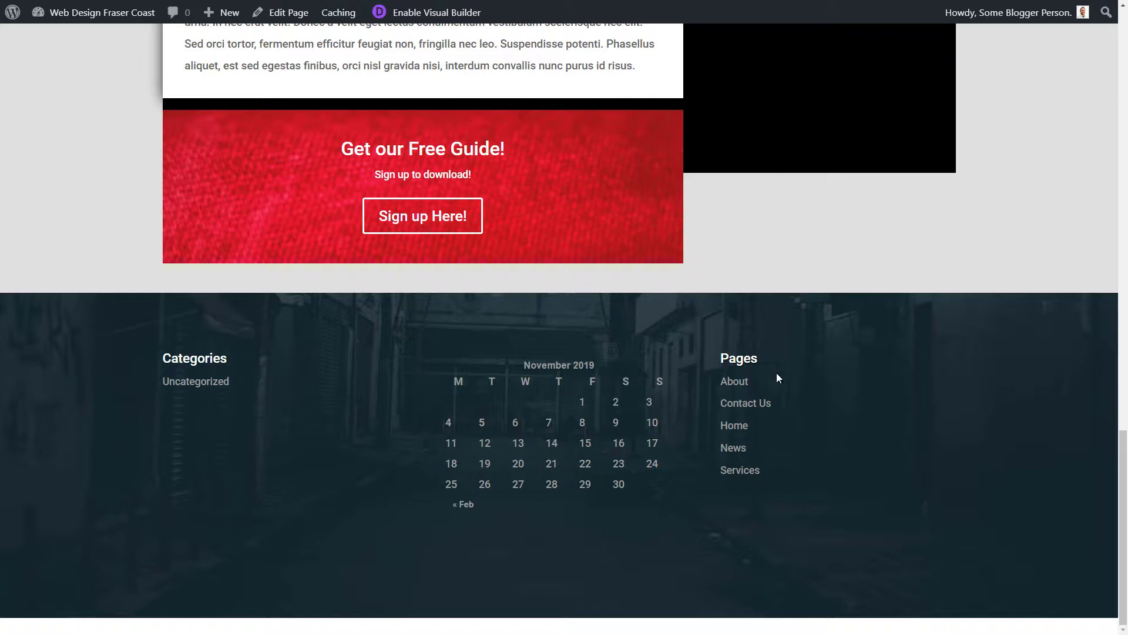
pyautogui.scroll(10, 838, 477)
pyautogui.scroll(10, 839, 477)
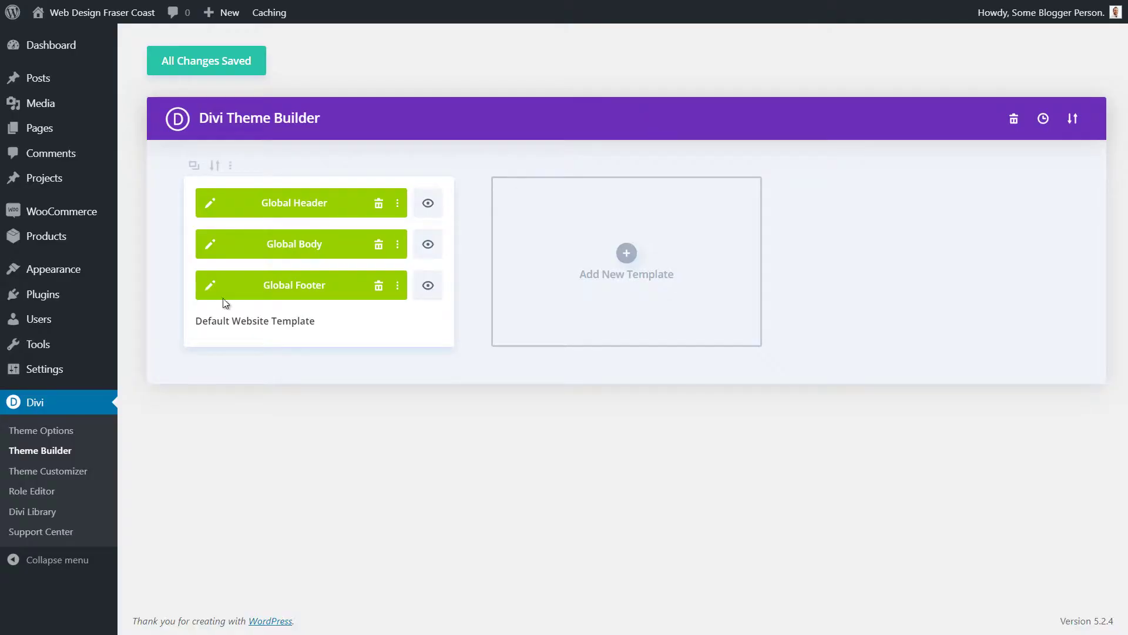
# Step: Open the Global Footer and add a Regular section with a 2/3 + 1/3 row below it
pyautogui.click(211, 286)
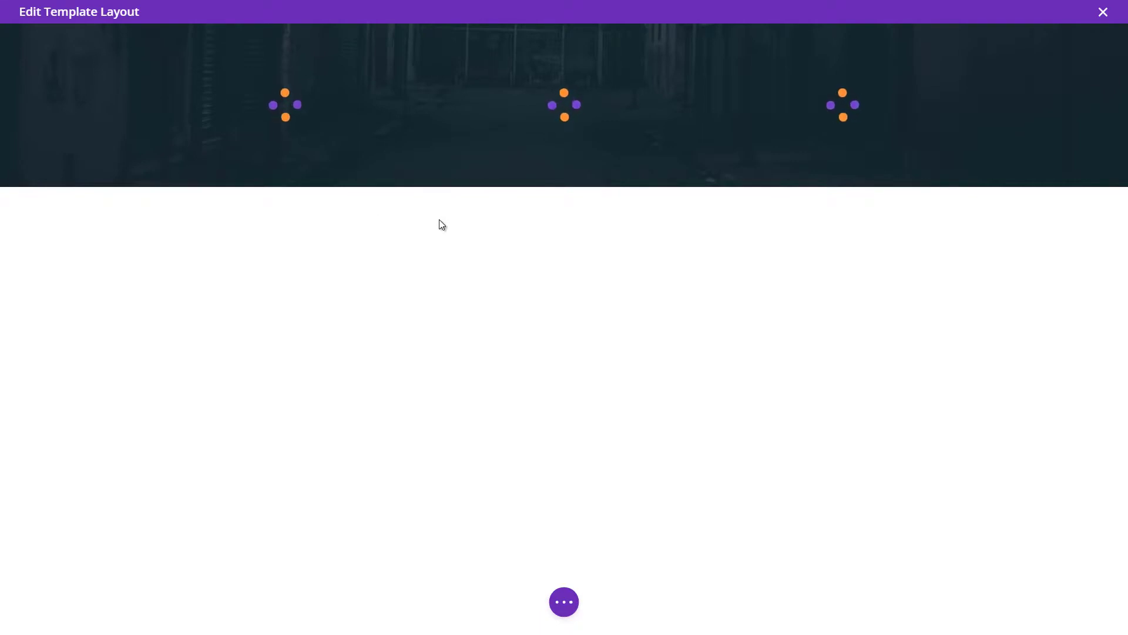
pyautogui.click(563, 187)
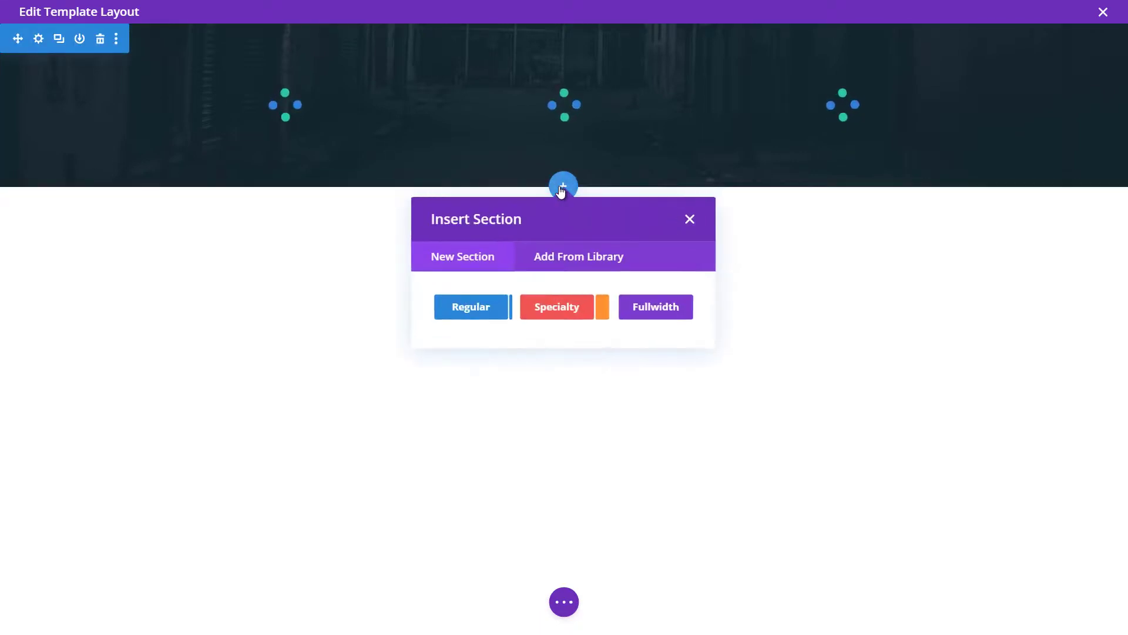
pyautogui.click(475, 304)
pyautogui.scroll(-3, 529, 384)
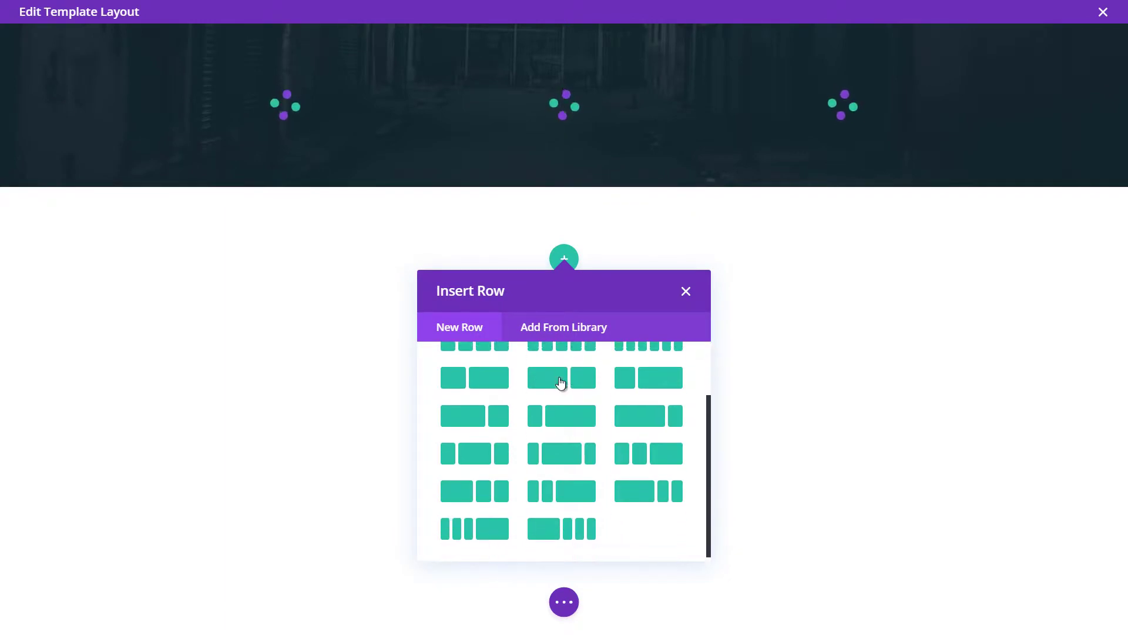
pyautogui.click(561, 375)
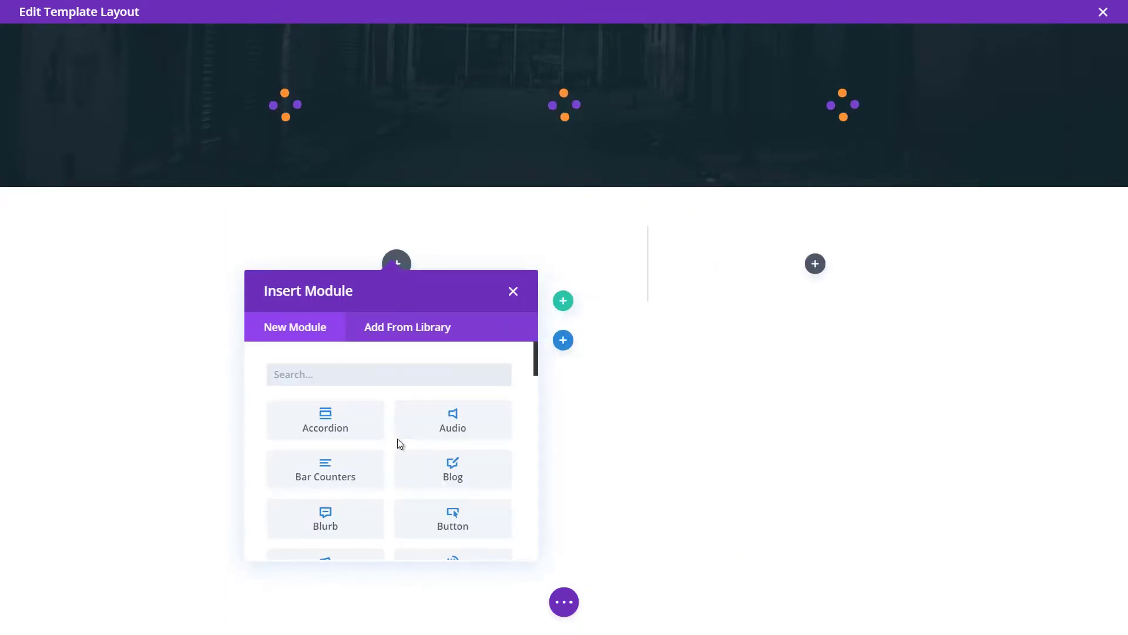
pyautogui.scroll(-5, 418, 442)
pyautogui.scroll(-15, 427, 441)
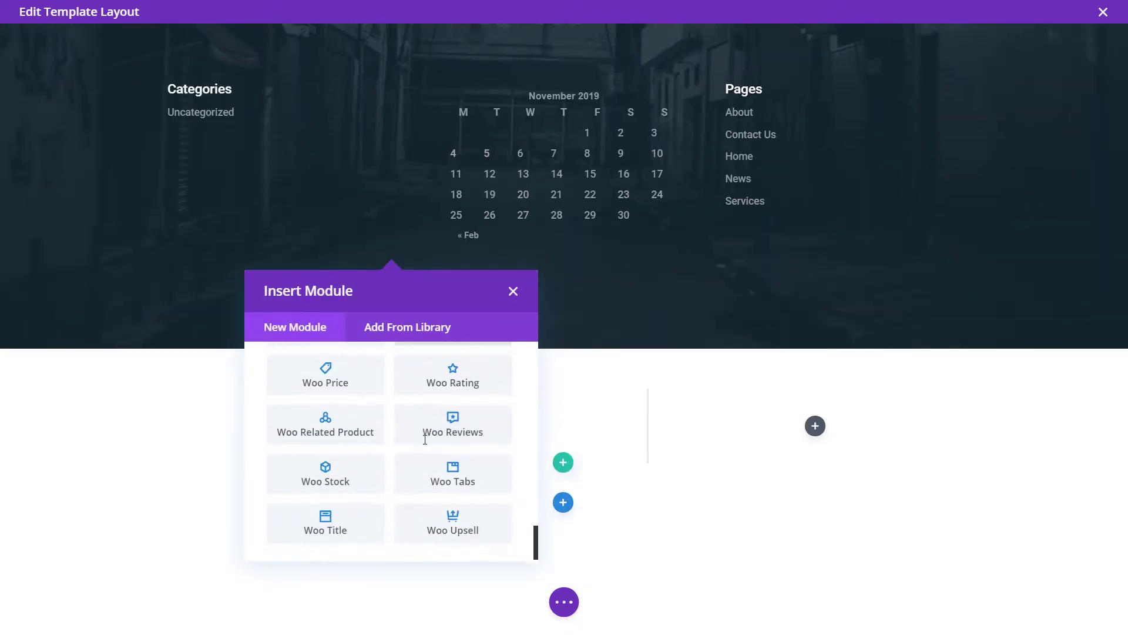
pyautogui.scroll(6, 466, 448)
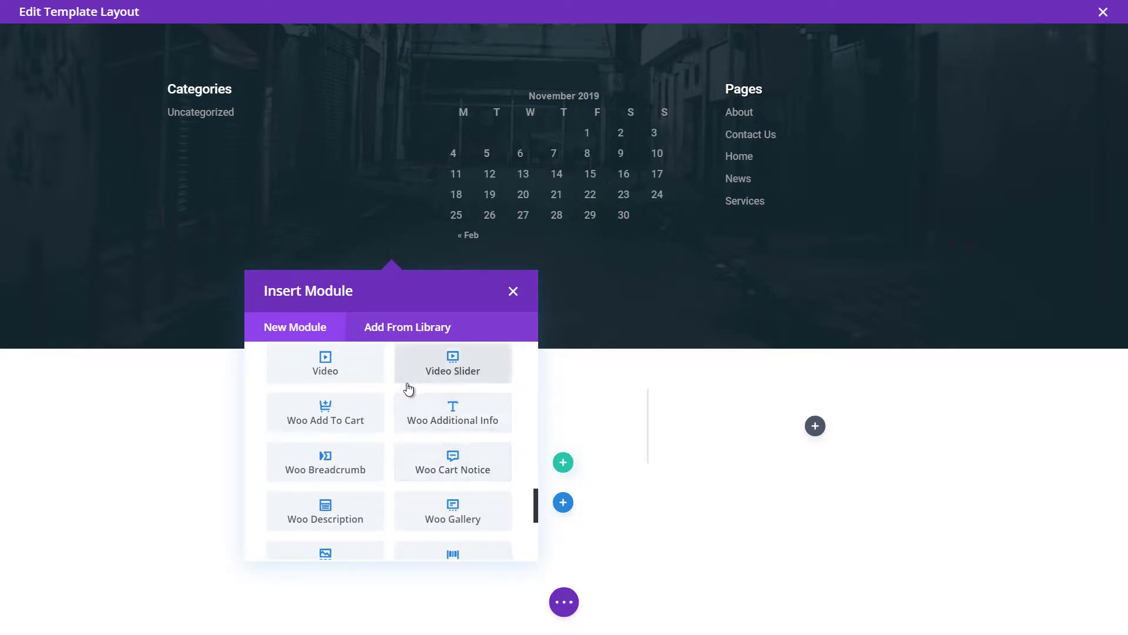
# Step: Insert a Text module in the left column reading '© This website is protected by copyright.'
pyautogui.click(357, 385)
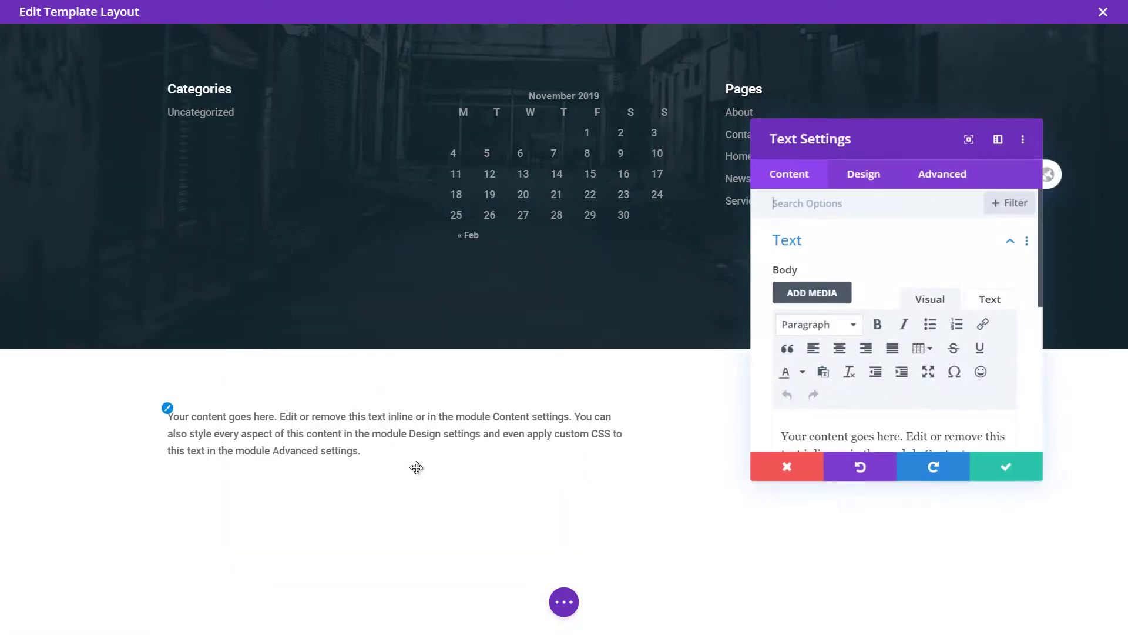
pyautogui.tripleClick(874, 432)
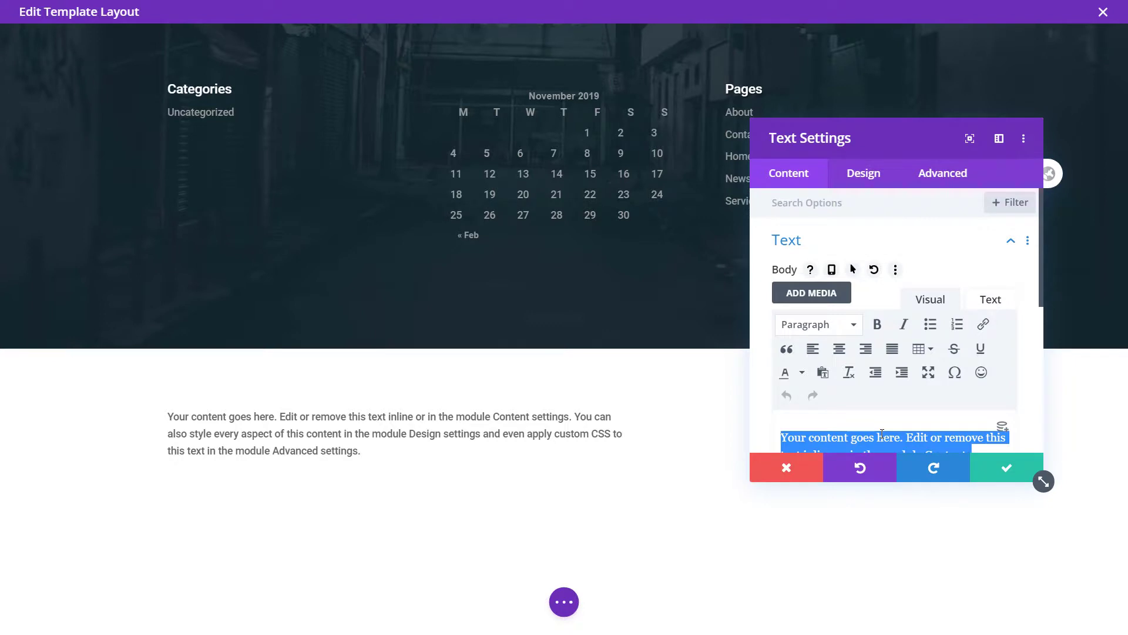
pyautogui.write('© Copyrigh')
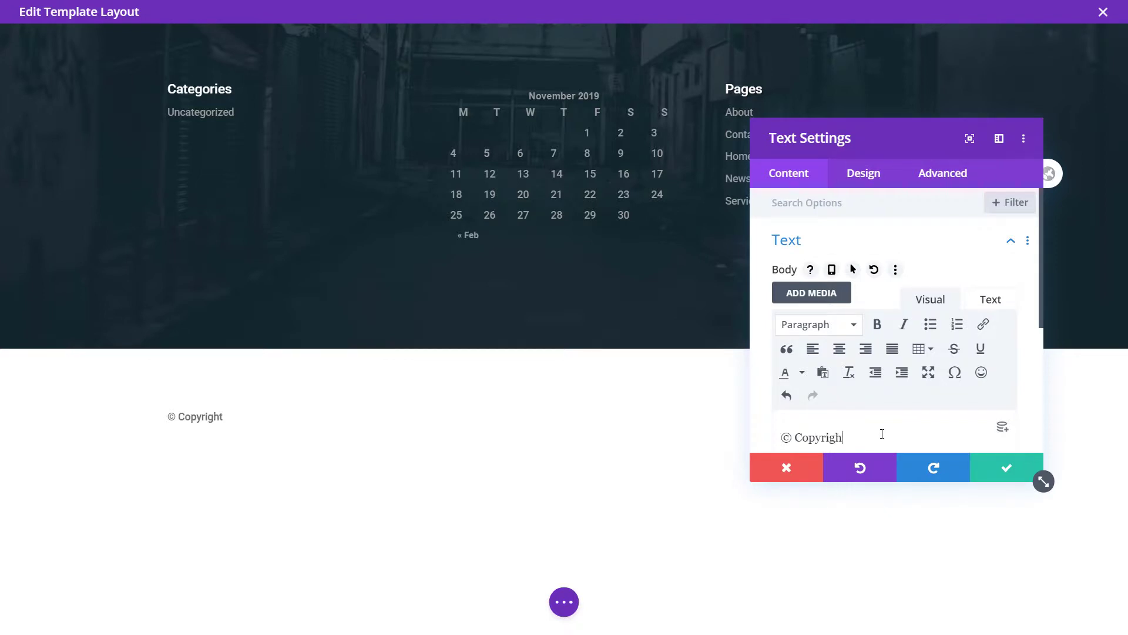
pyautogui.press('BackSpace')
pyautogui.press('BackSpace')
pyautogui.press('BackSpace')
pyautogui.press('BackSpace')
pyautogui.press('BackSpace')
pyautogui.press('BackSpace')
pyautogui.press('BackSpace')
pyautogui.press('BackSpace')
pyautogui.write('This website is protected by c')
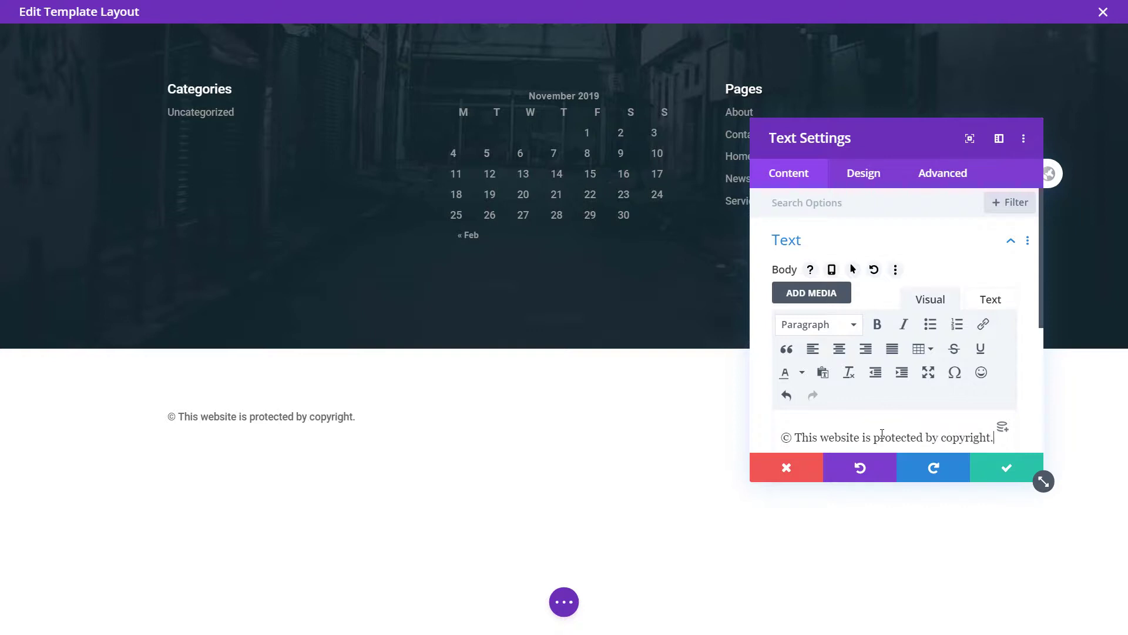
# Step: Give the copyright section a black background and shrink its padding, 45px at the top
pyautogui.click(1005, 468)
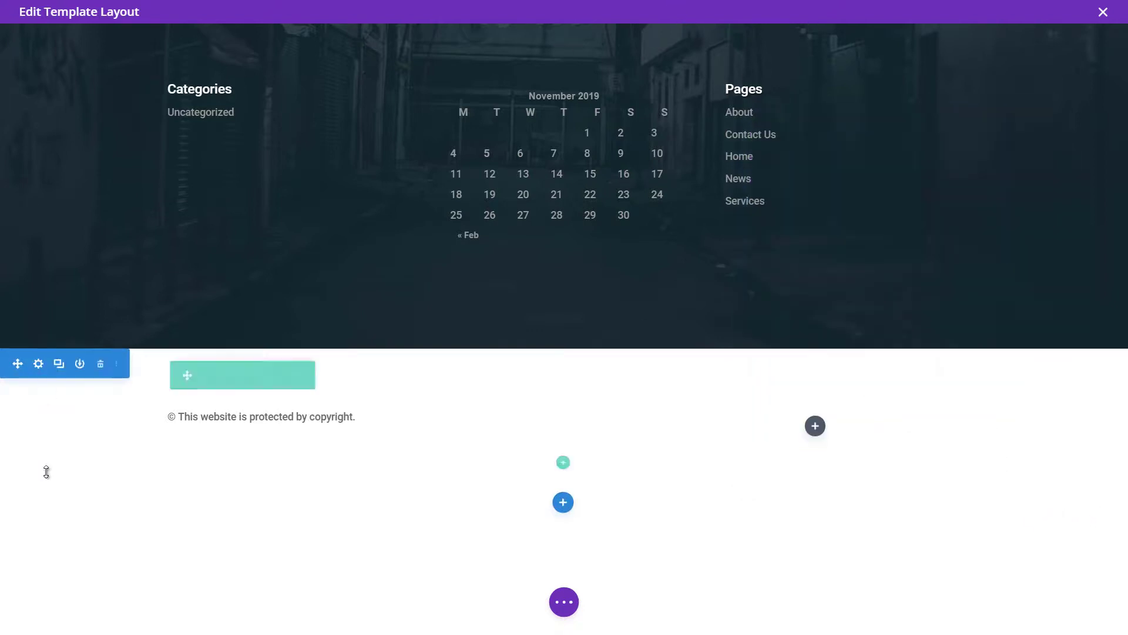
pyautogui.click(40, 366)
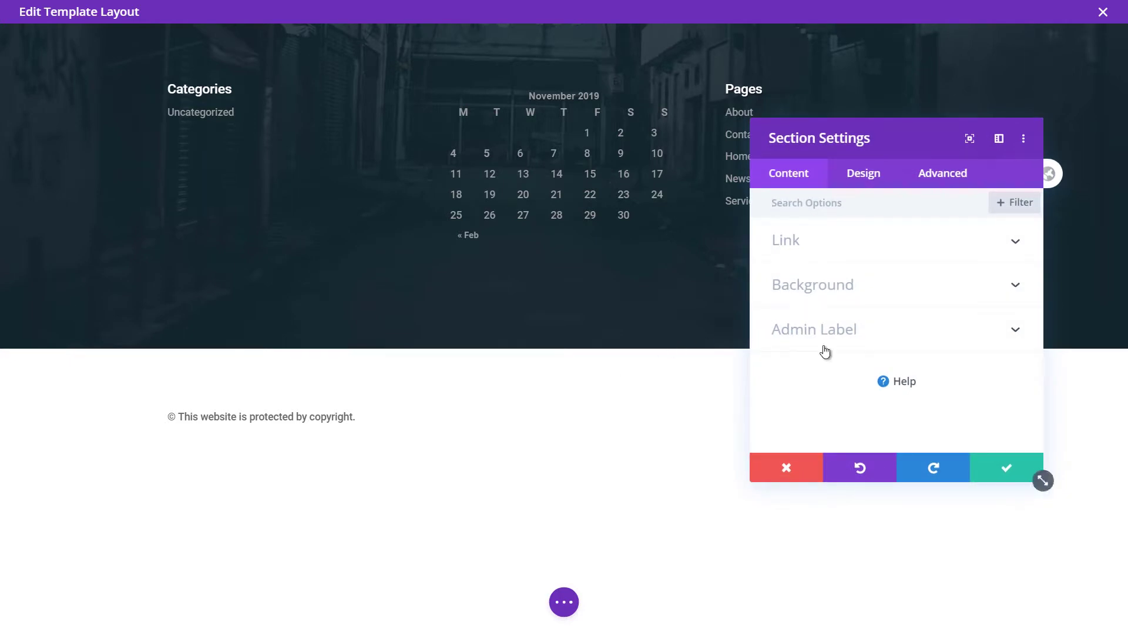
pyautogui.click(786, 470)
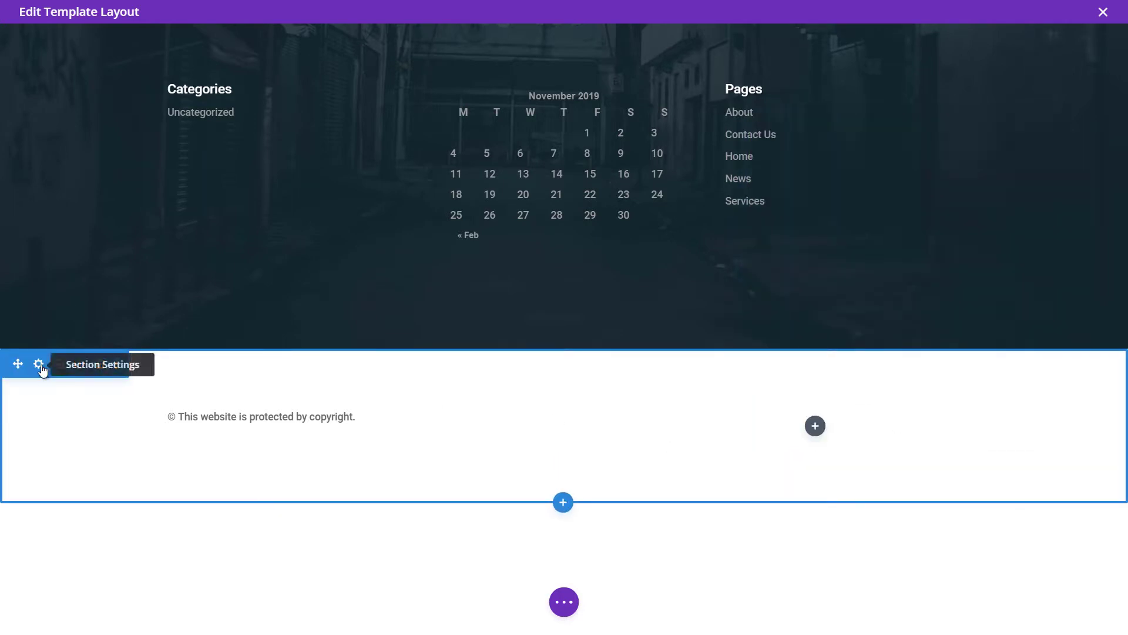
pyautogui.click(41, 367)
pyautogui.click(833, 293)
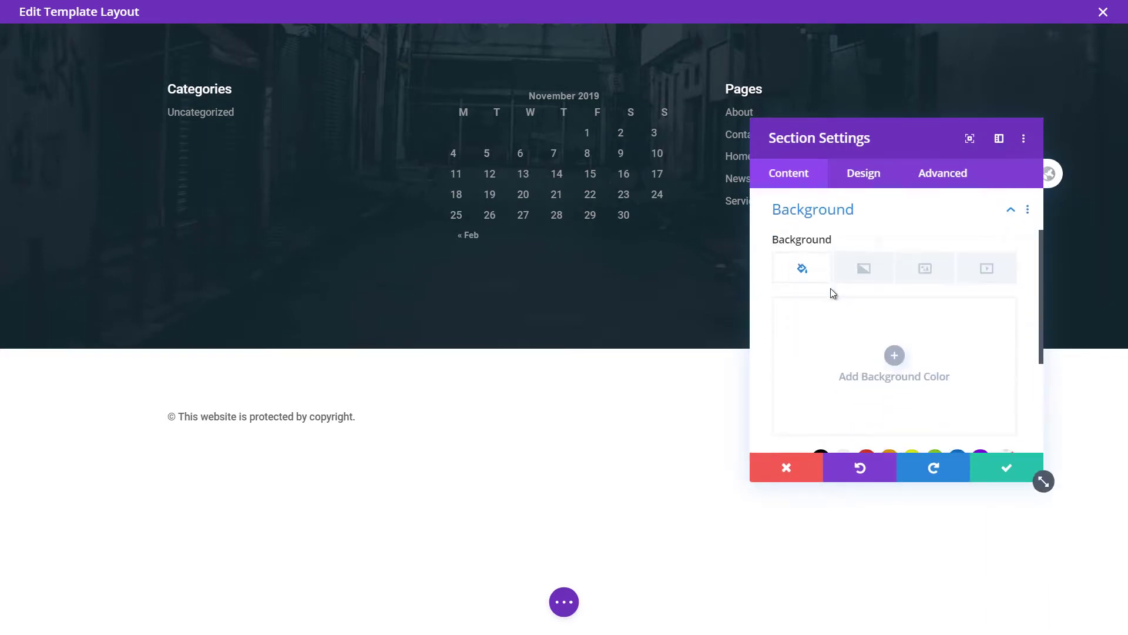
pyautogui.click(858, 363)
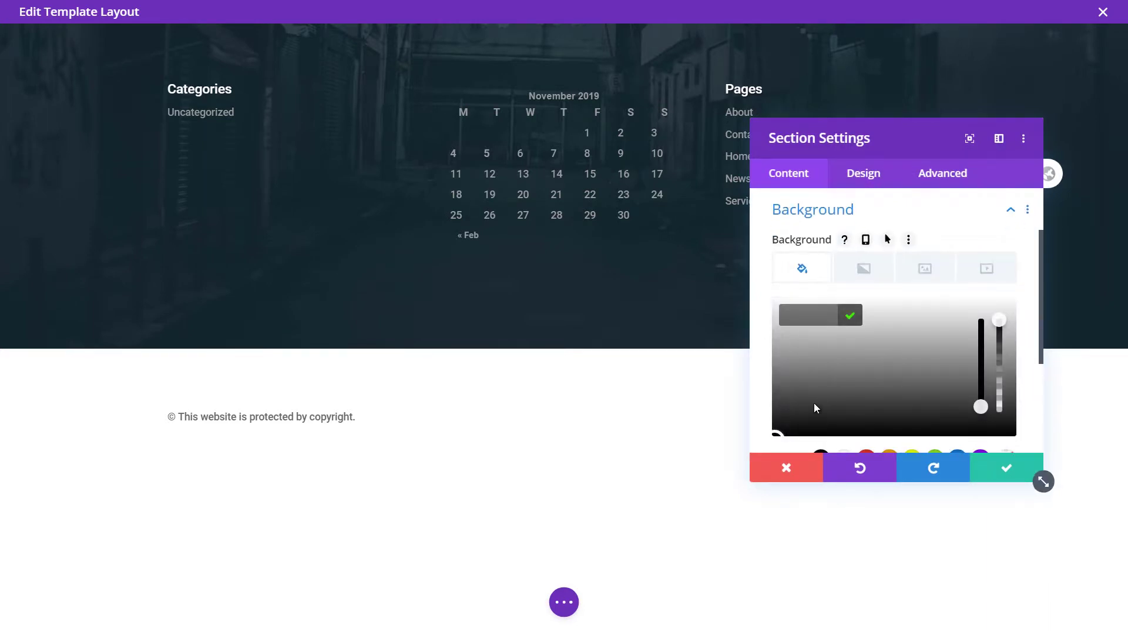
pyautogui.scroll(-1, 814, 407)
pyautogui.click(821, 399)
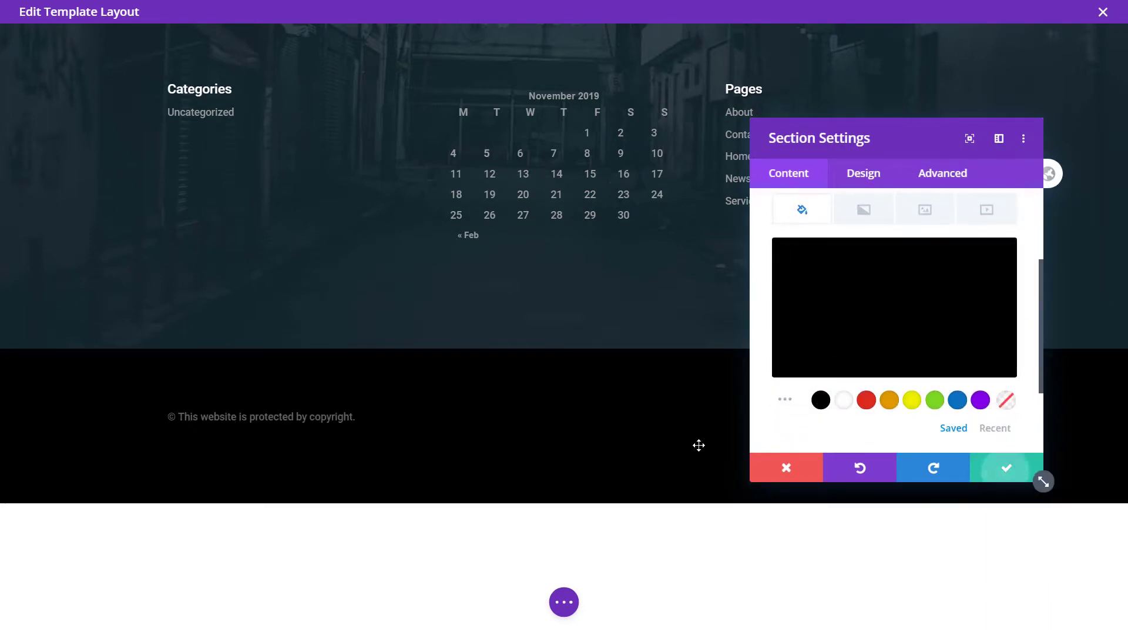
pyautogui.click(1006, 481)
pyautogui.moveTo(188, 371); pyautogui.dragTo(193, 329)
pyautogui.moveTo(183, 451); pyautogui.dragTo(184, 431)
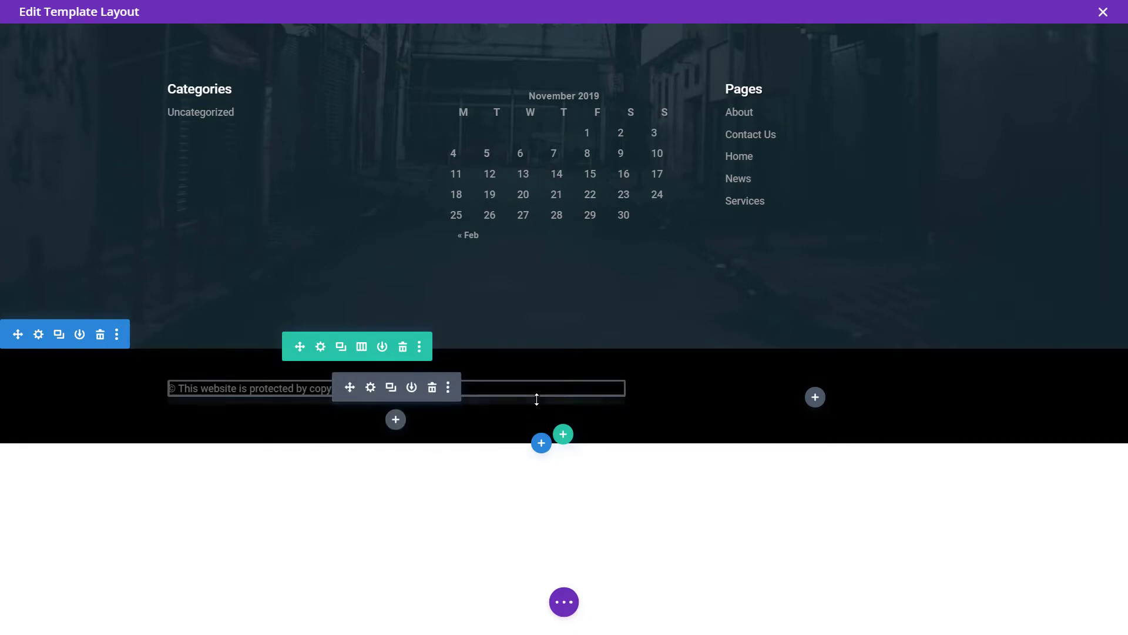
# Step: Add Social Media Follow icons to the right column, with Instagram added and moved first
pyautogui.click(814, 397)
pyautogui.scroll(-10, 786, 285)
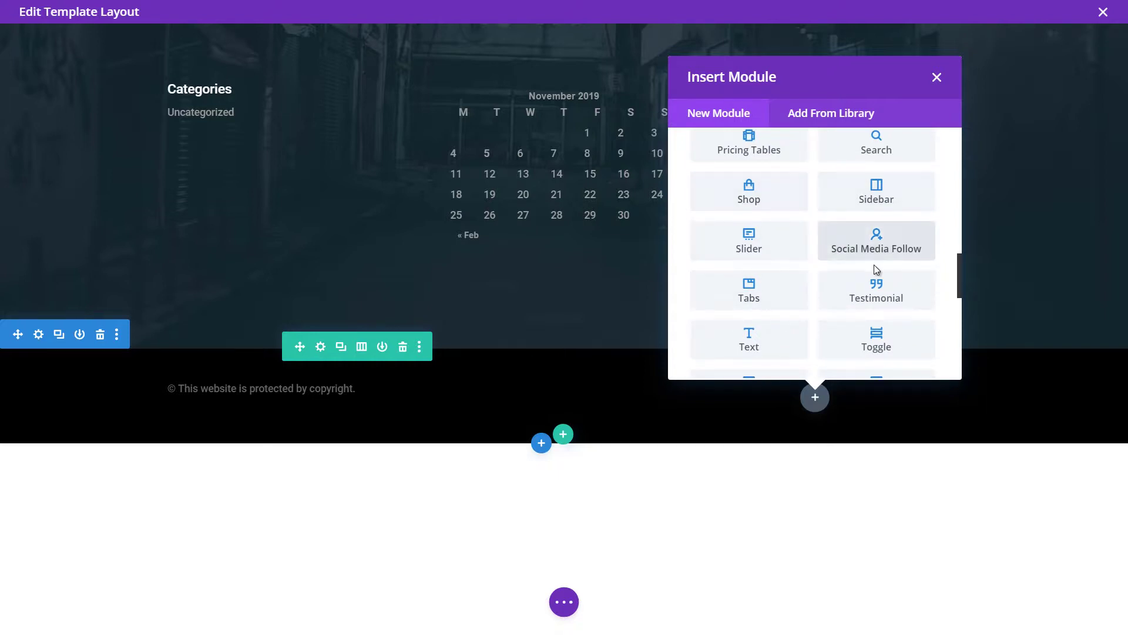
pyautogui.click(875, 250)
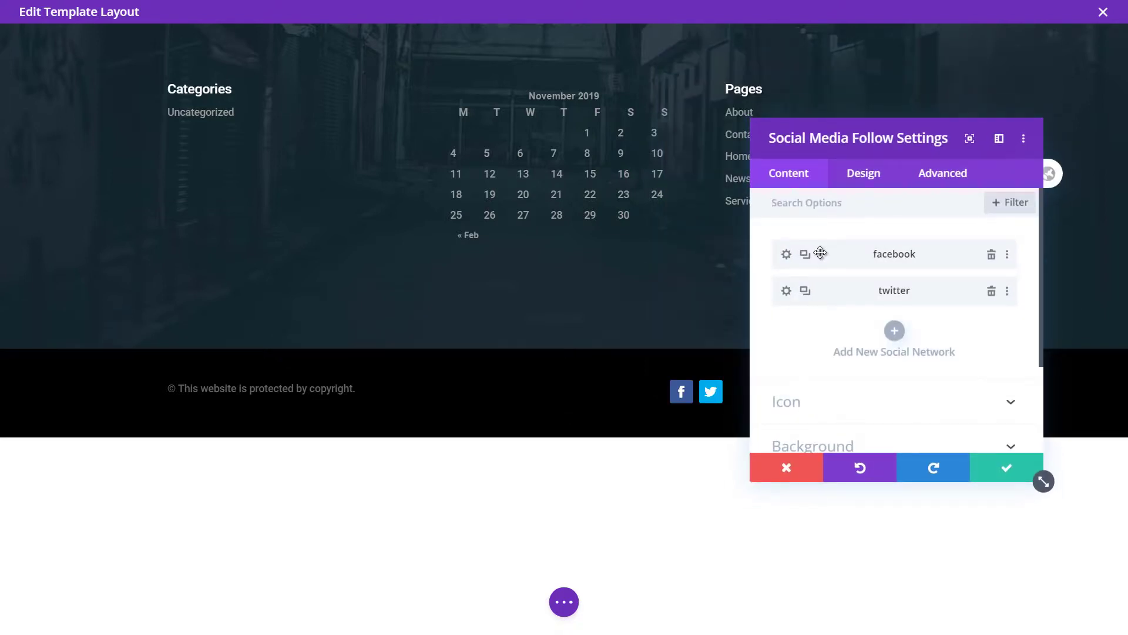
pyautogui.click(787, 254)
pyautogui.click(821, 352)
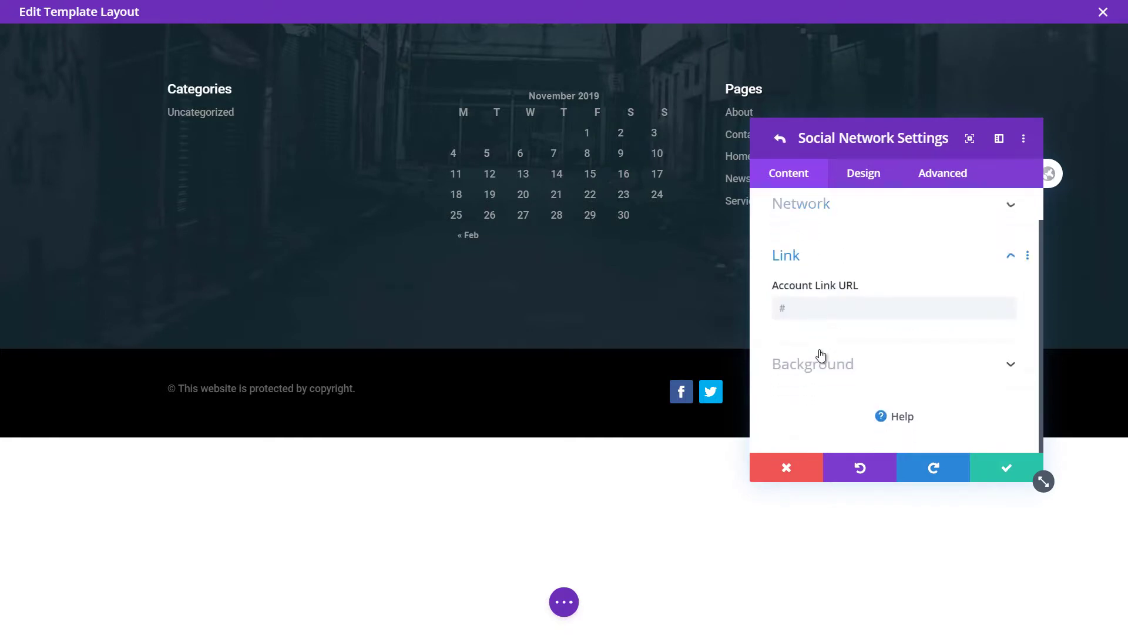
pyautogui.click(993, 470)
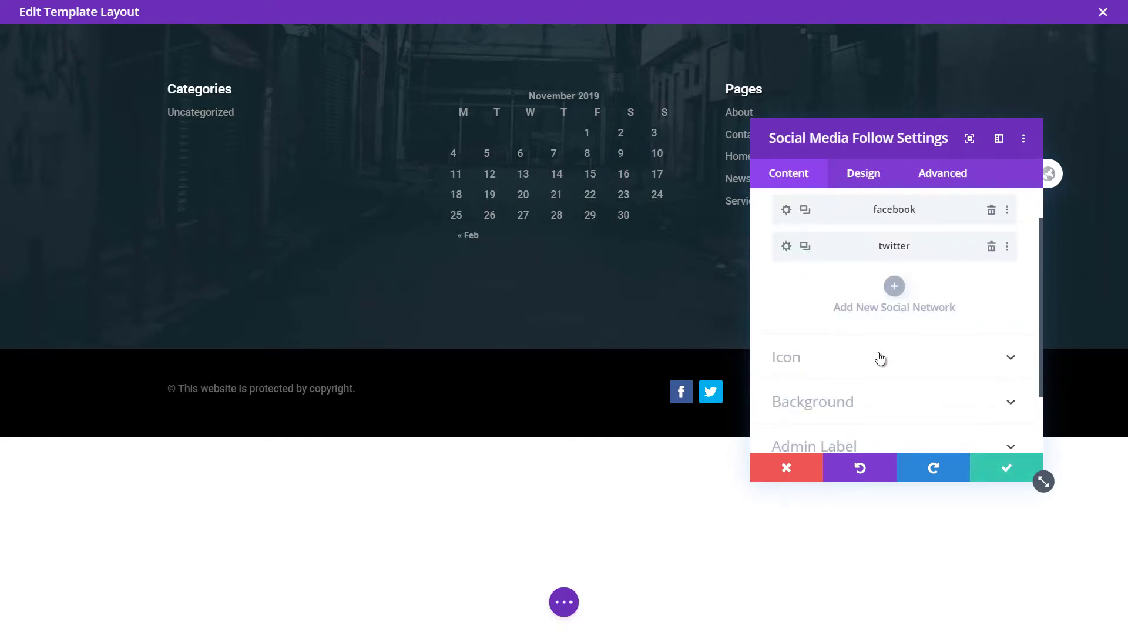
pyautogui.click(893, 284)
pyautogui.click(829, 268)
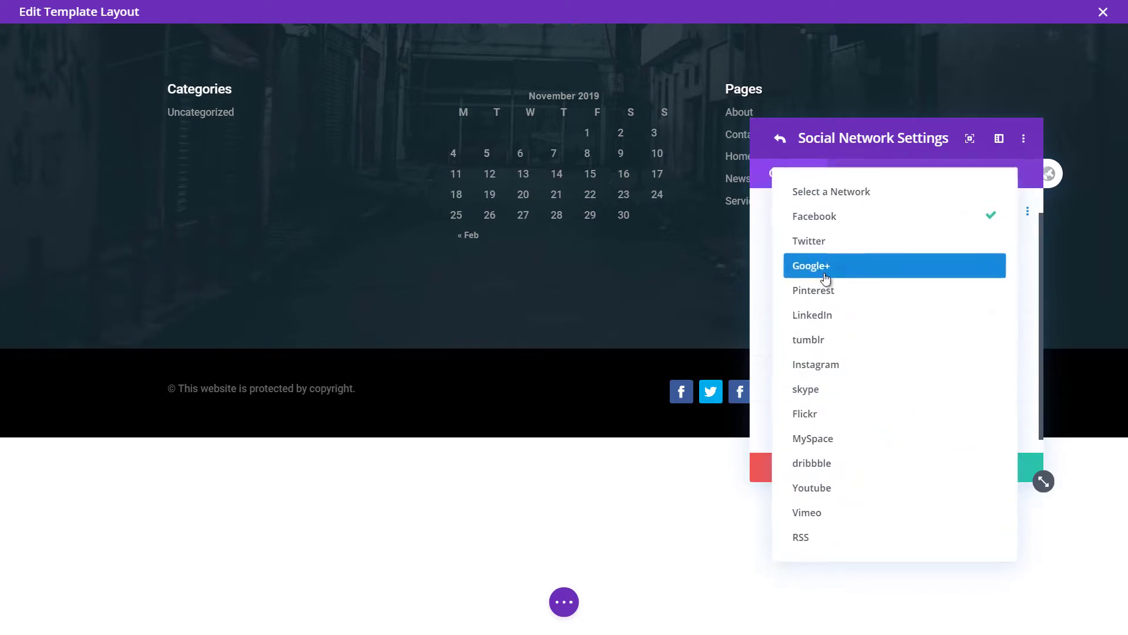
pyautogui.click(823, 365)
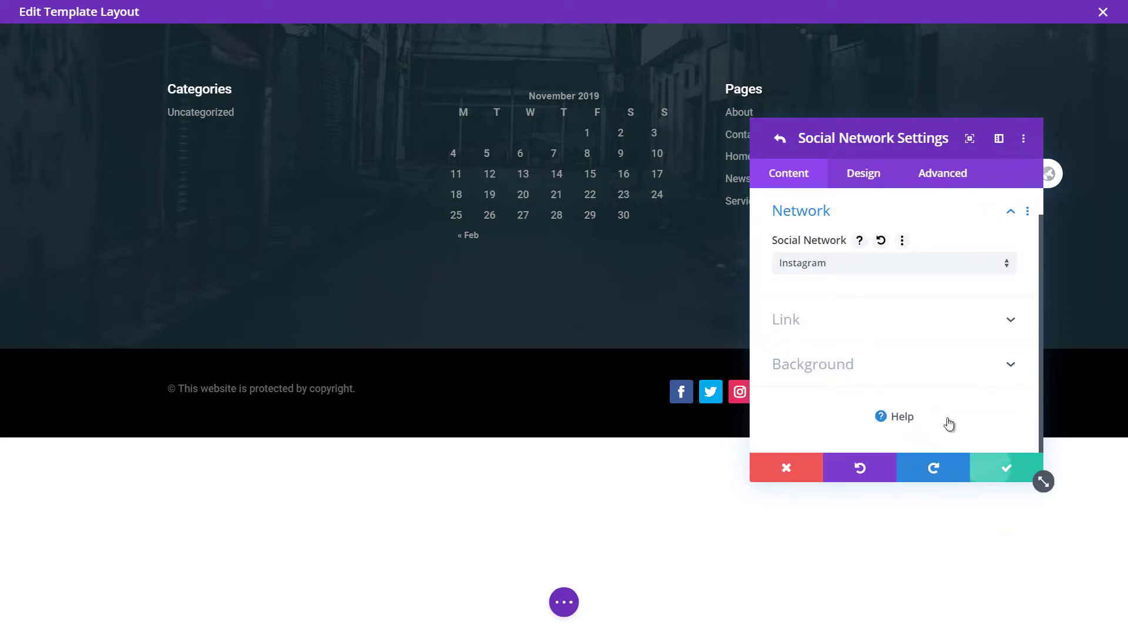
pyautogui.click(978, 471)
pyautogui.moveTo(849, 290); pyautogui.dragTo(856, 242)
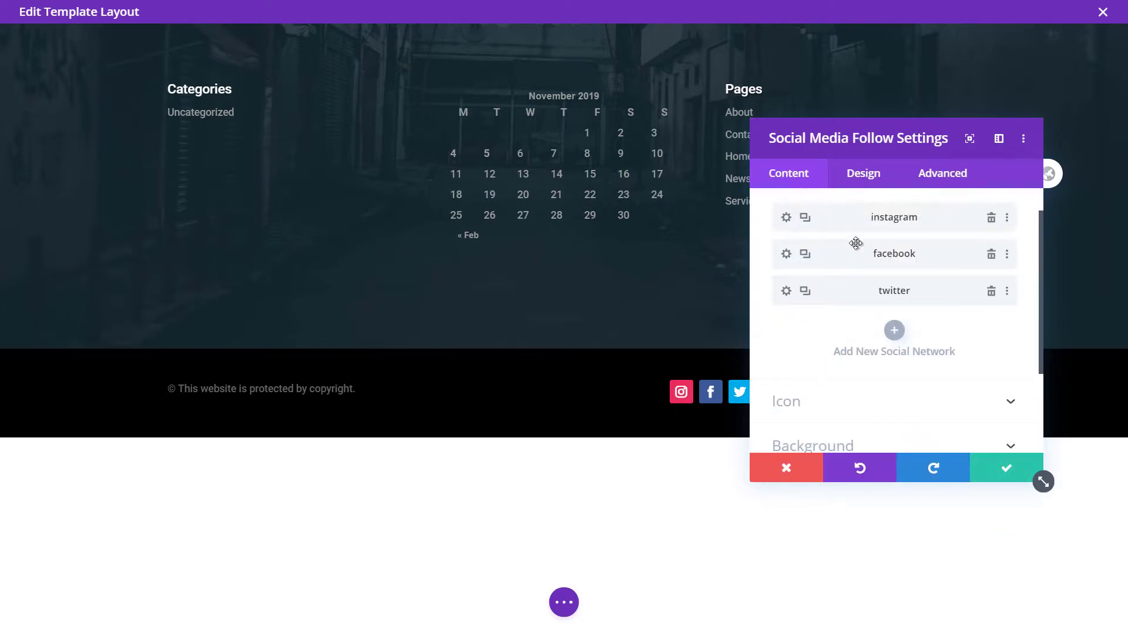
# Step: Add a YouTube network to the social follow icons and save
pyautogui.click(889, 344)
pyautogui.click(831, 262)
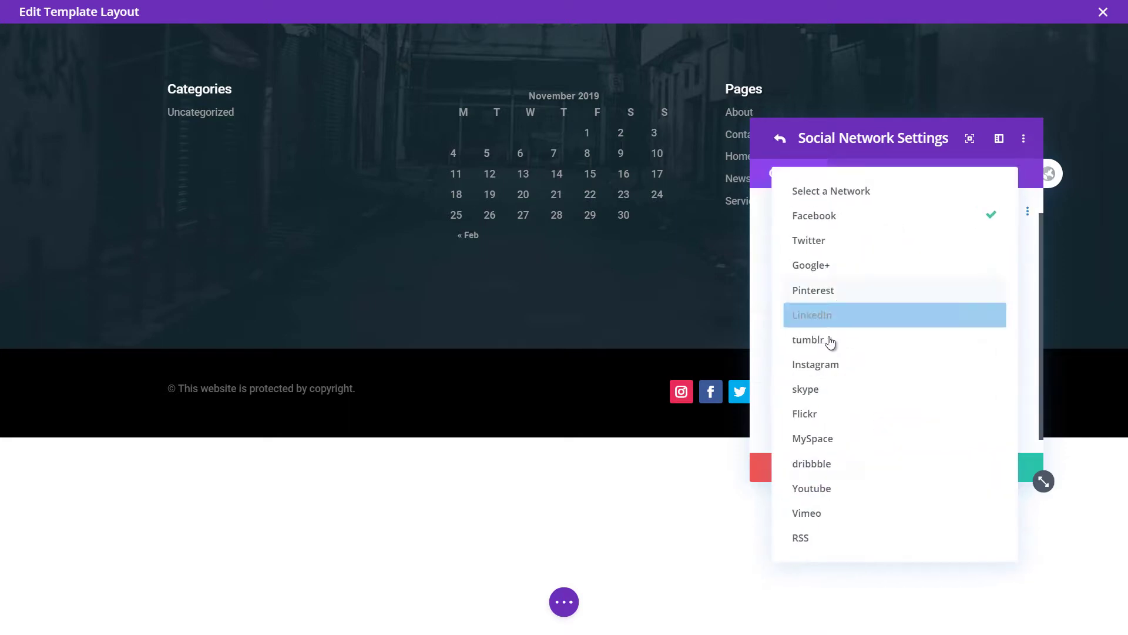
pyautogui.click(820, 488)
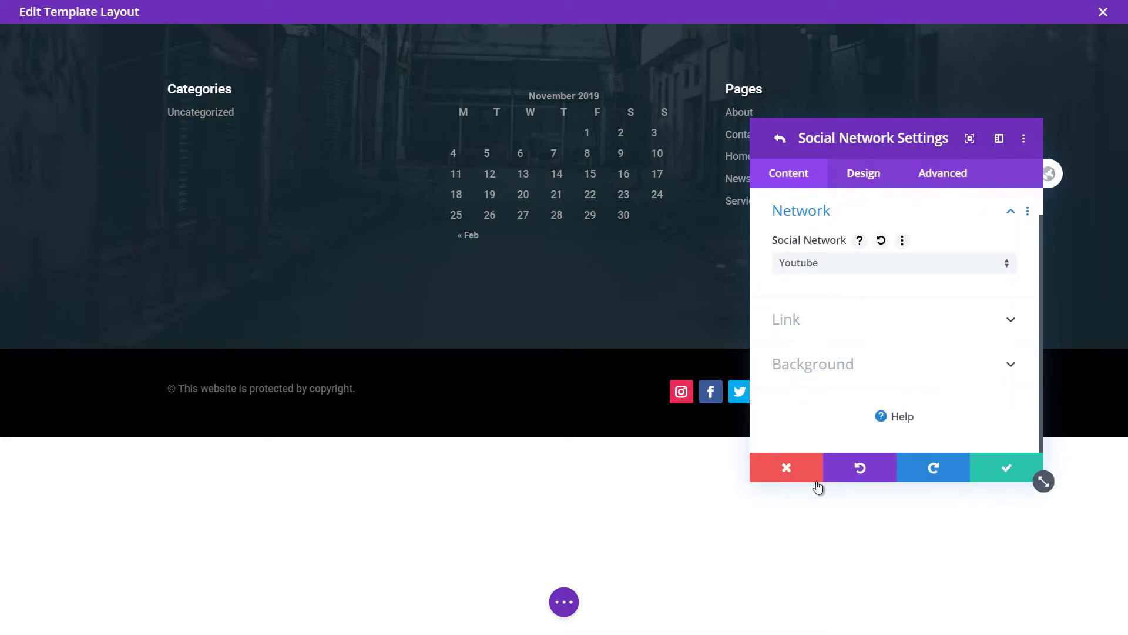
pyautogui.click(999, 468)
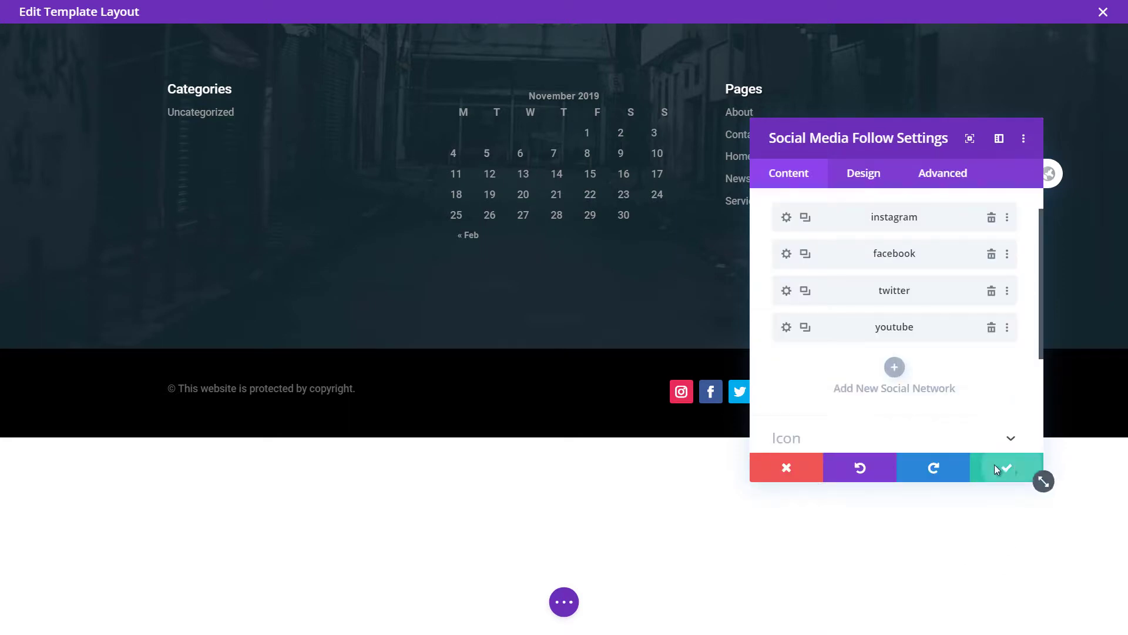
pyautogui.click(999, 468)
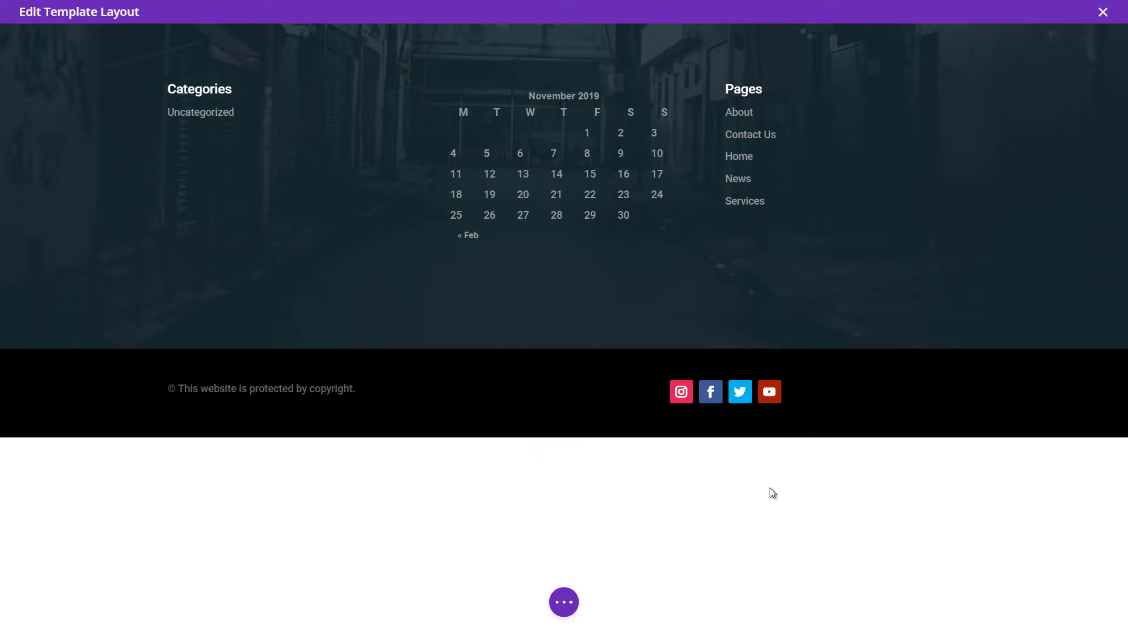
# Step: Align the social follow icons to the right
pyautogui.click(792, 388)
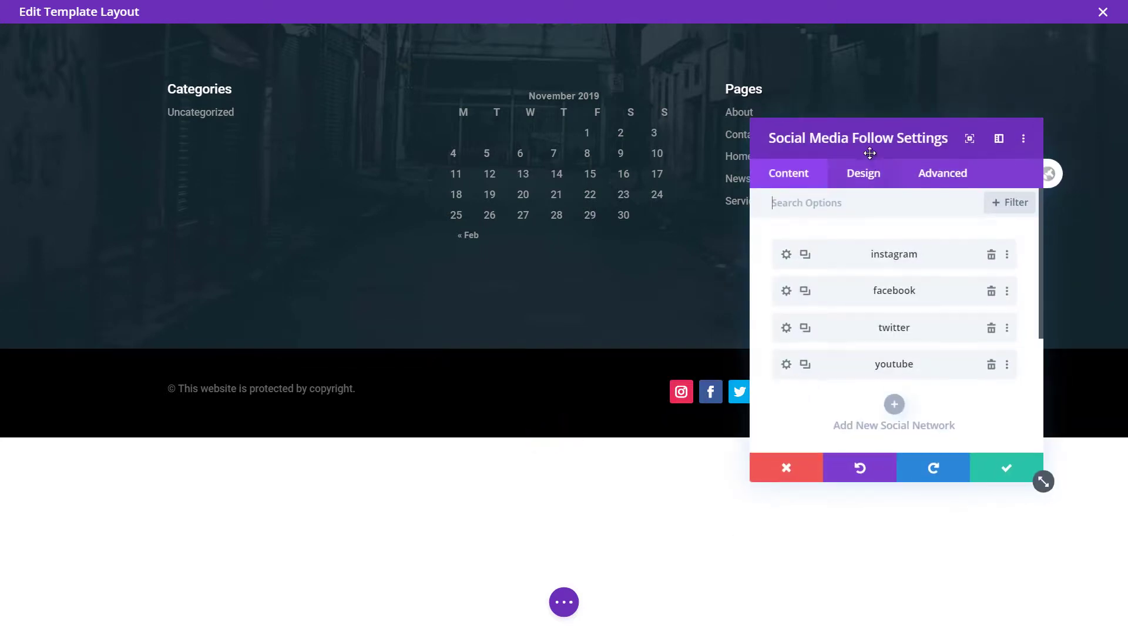
pyautogui.click(876, 177)
pyautogui.click(850, 260)
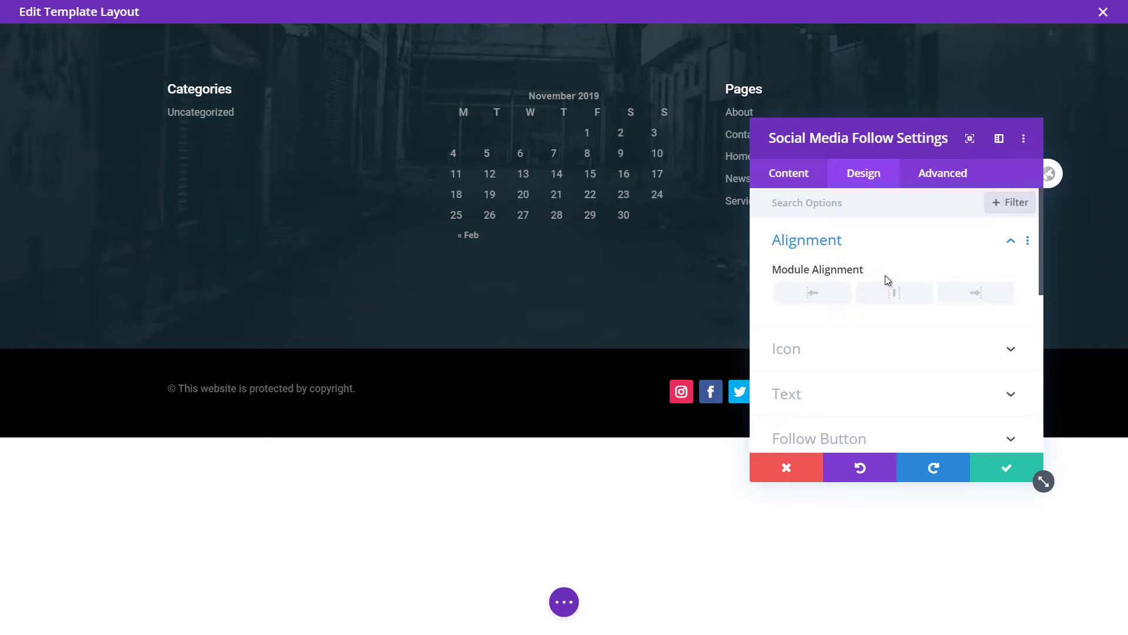
pyautogui.click(955, 297)
pyautogui.click(1005, 467)
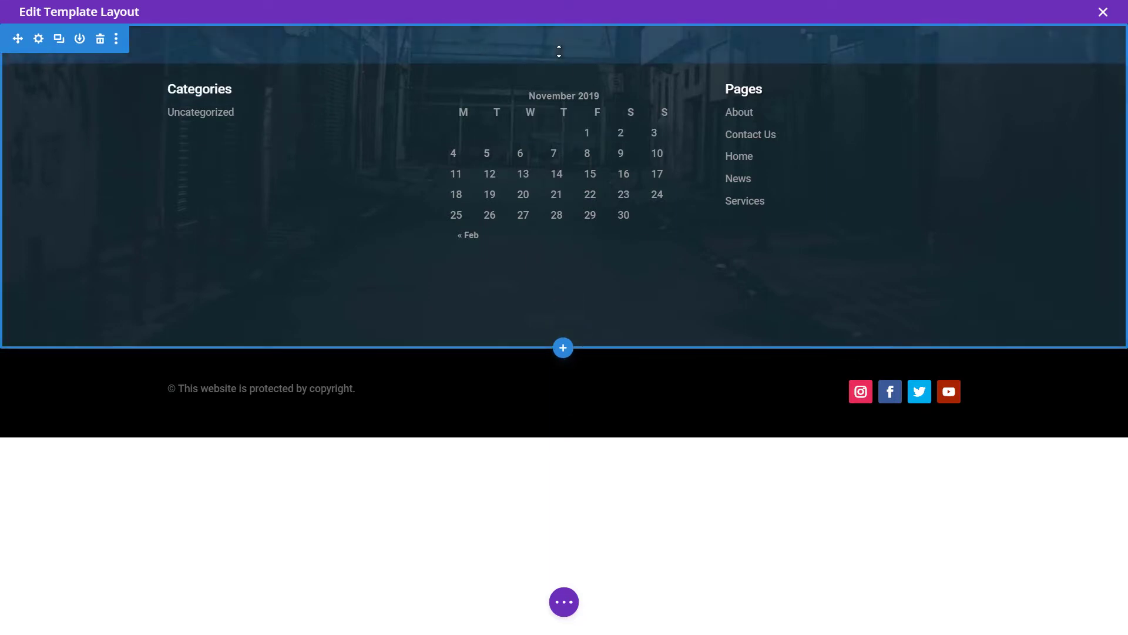
# Step: Add a fullwidth section below the widgets with a Fullwidth Header titled 'Gain access to our premium course'
pyautogui.click(564, 350)
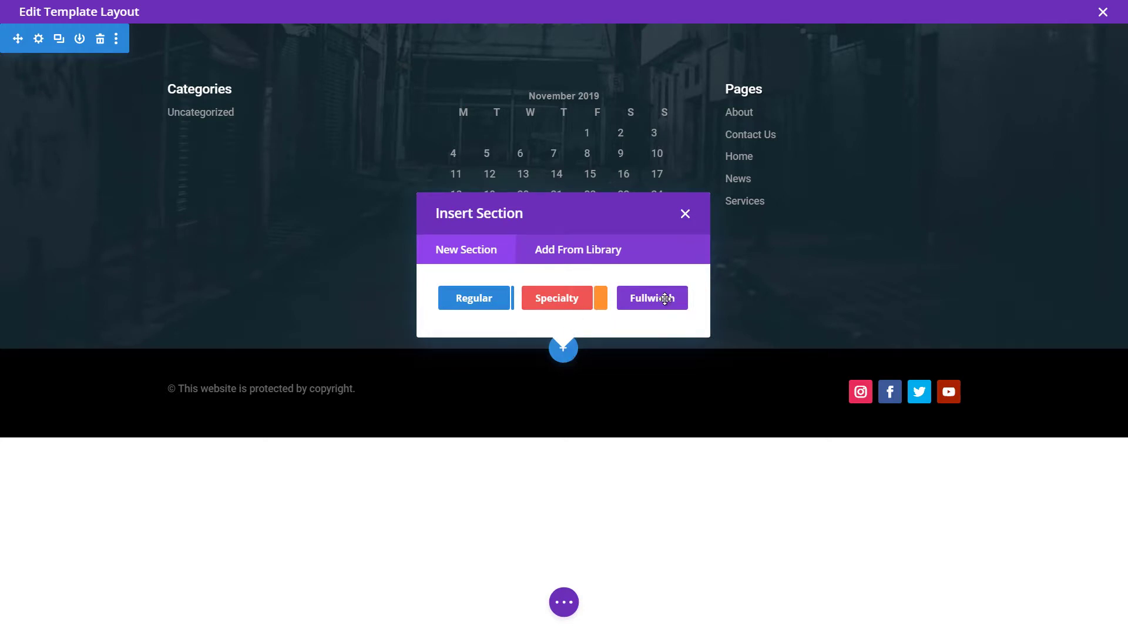
pyautogui.click(665, 299)
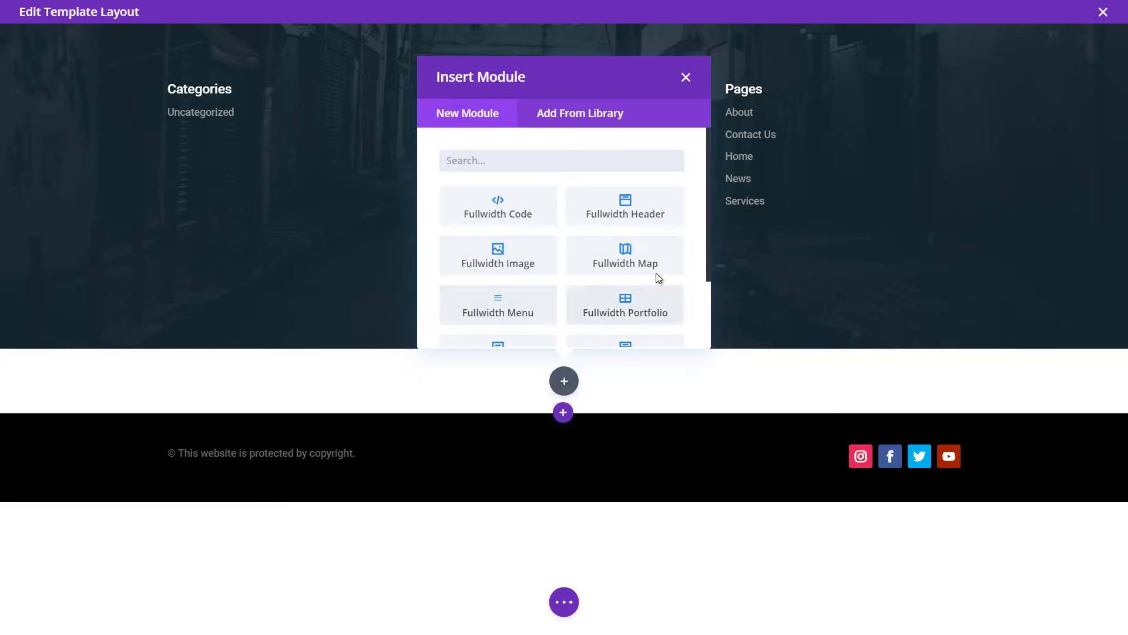
pyautogui.scroll(-1, 657, 262)
pyautogui.click(640, 154)
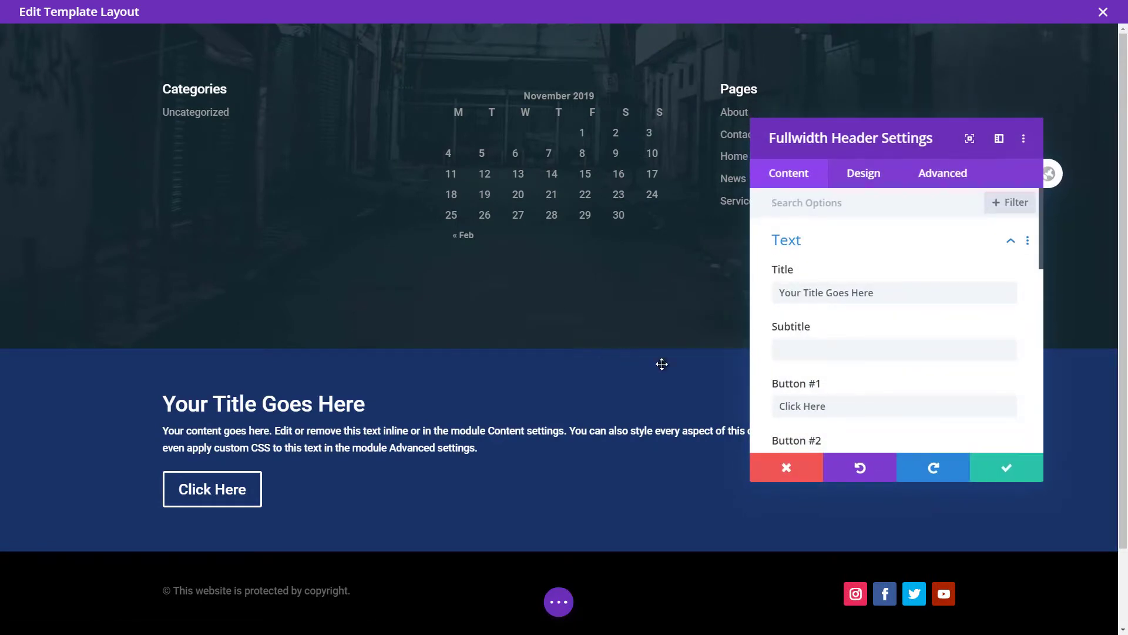
pyautogui.moveTo(864, 292); pyautogui.dragTo(698, 290)
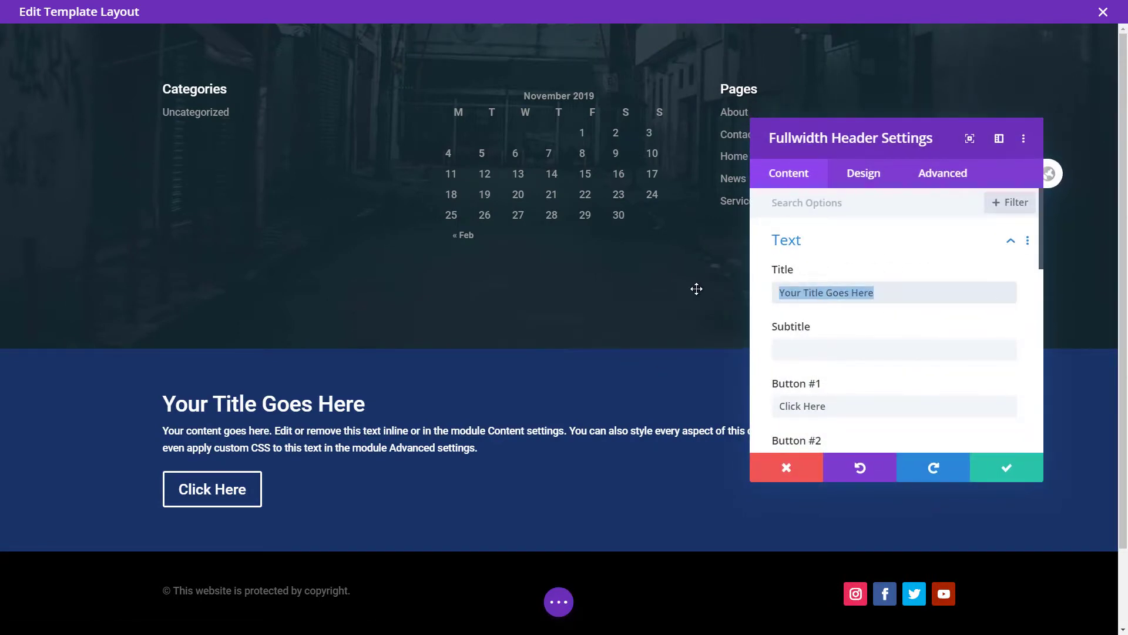
pyautogui.write('Gain ad')
pyautogui.write('eew')
pyautogui.write('ss to our pre')
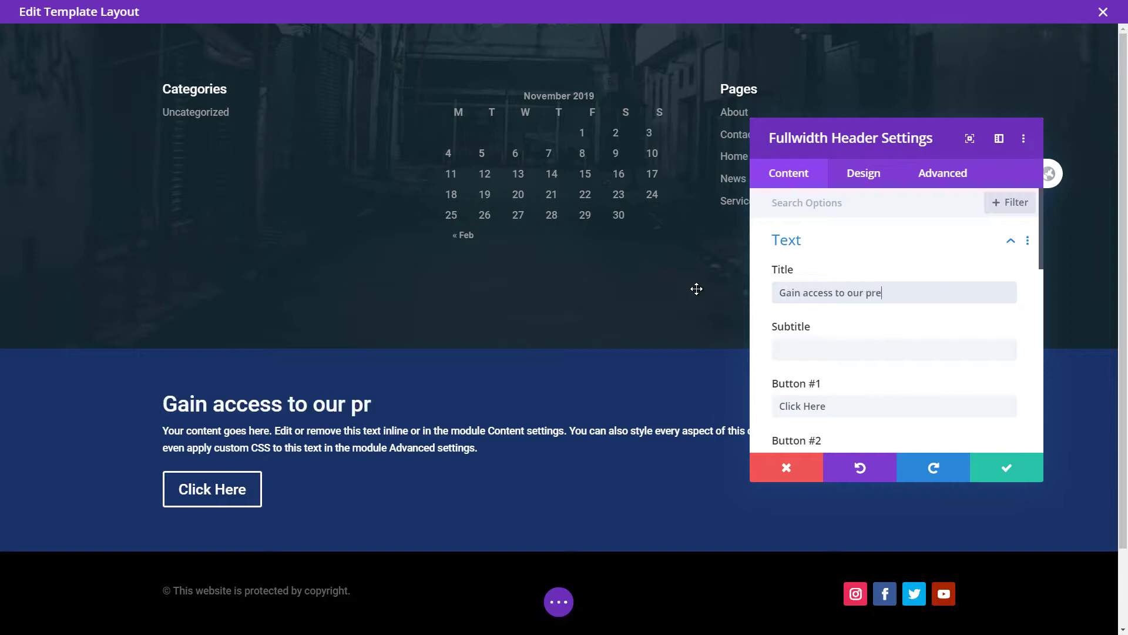
pyautogui.write('mium course!')
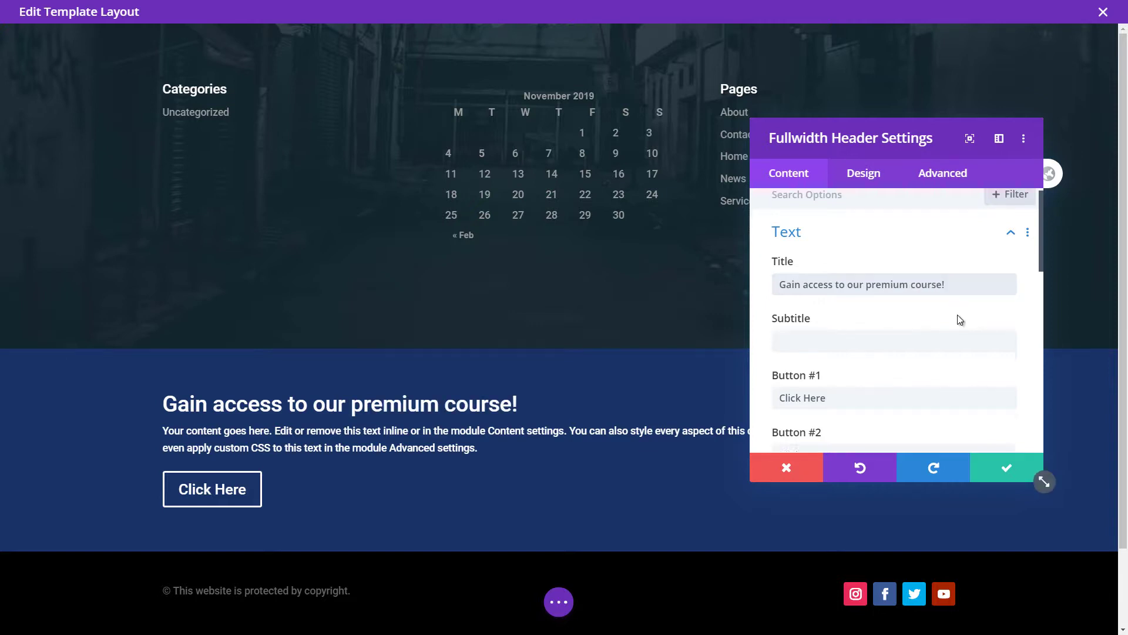
# Step: Replace the header's placeholder body text with 'It's the best!'
pyautogui.scroll(-5, 957, 317)
pyautogui.moveTo(864, 388); pyautogui.dragTo(889, 410)
pyautogui.hotkey('ctrl', 'a')
pyautogui.press('BackSpace')
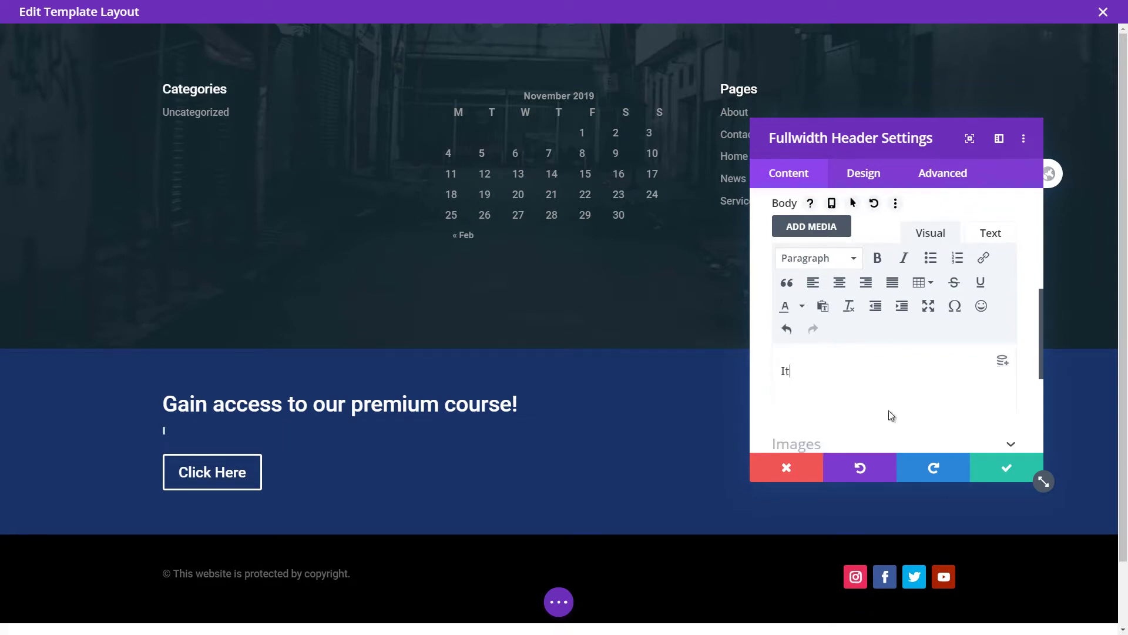
pyautogui.write("It's th ebest!")
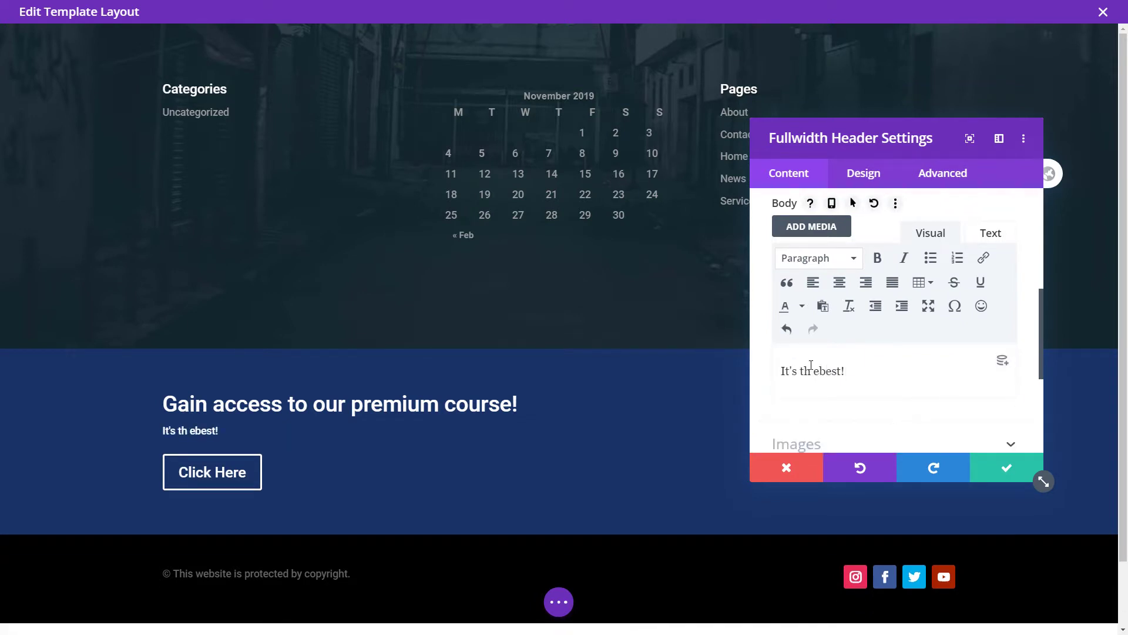
pyautogui.click(818, 371)
pyautogui.press('BackSpace')
pyautogui.press('Right')
# Step: Relabel the header's button to 'Sign up!'
pyautogui.scroll(3, 788, 372)
pyautogui.moveTo(823, 288); pyautogui.dragTo(716, 290)
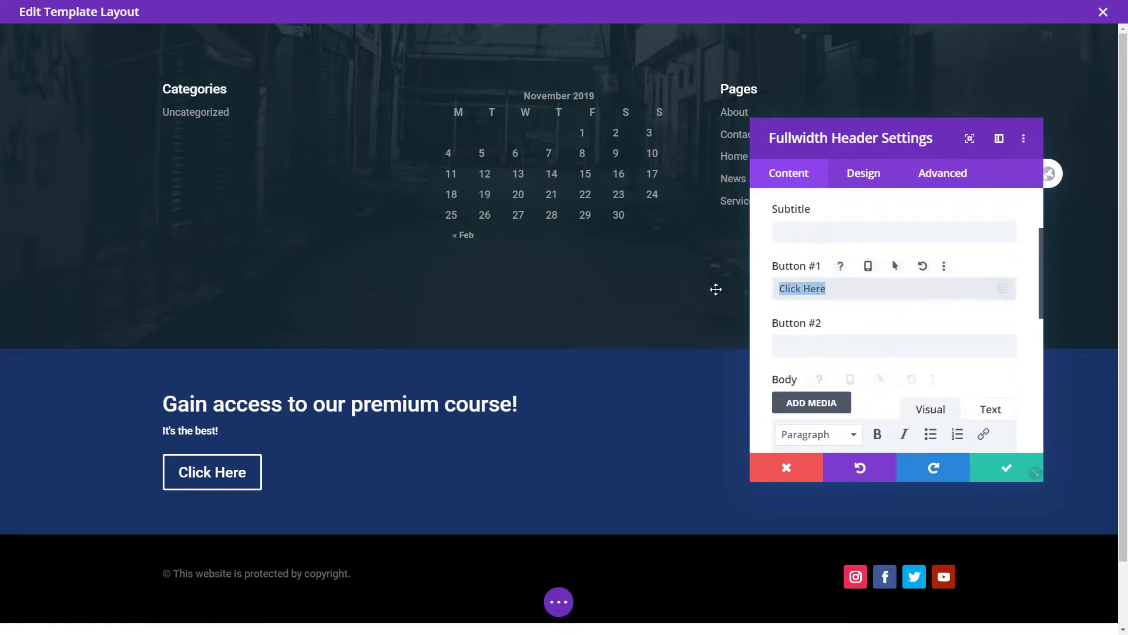
pyautogui.write('Sign up!')
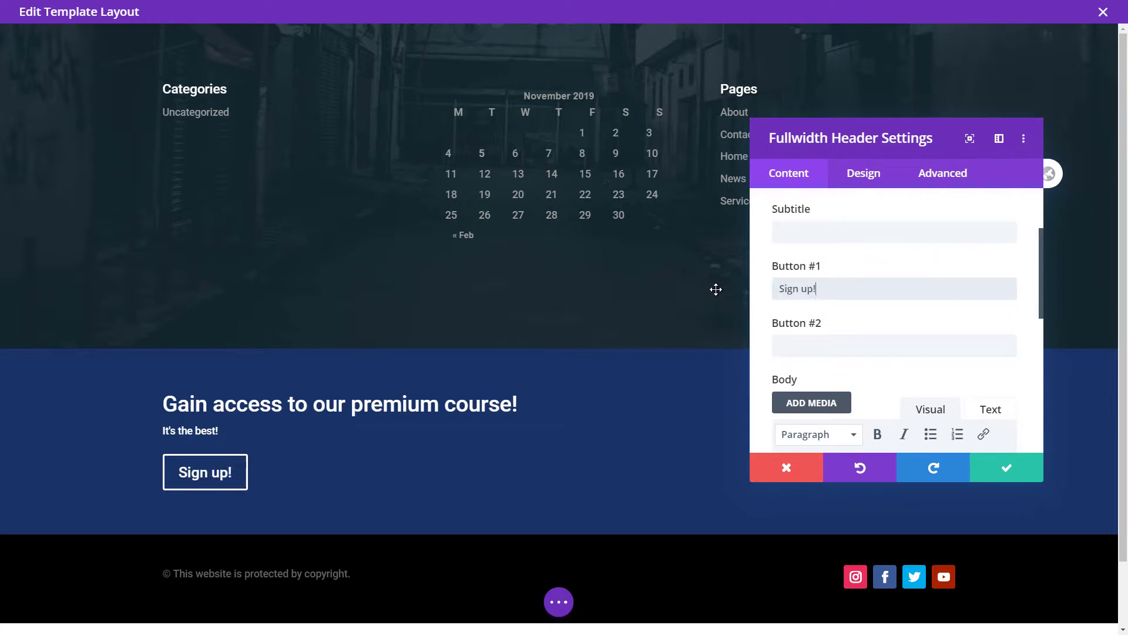
pyautogui.scroll(-5, 876, 339)
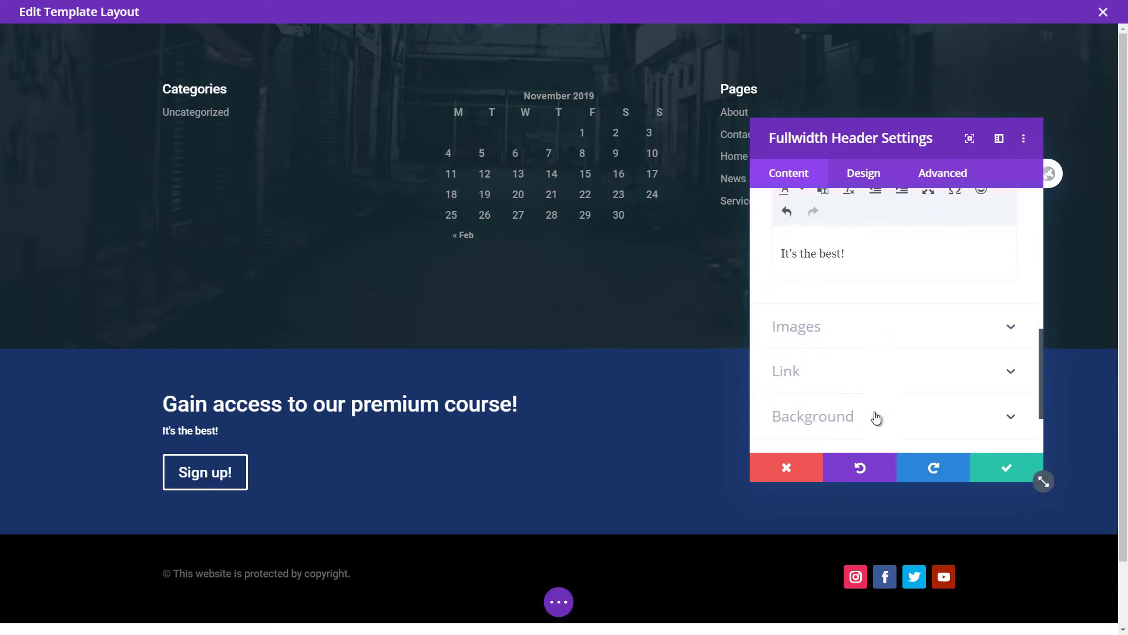
# Step: Set the cassette tapes photo from the Media Library as the header's background image
pyautogui.click(877, 418)
pyautogui.scroll(-3, 893, 340)
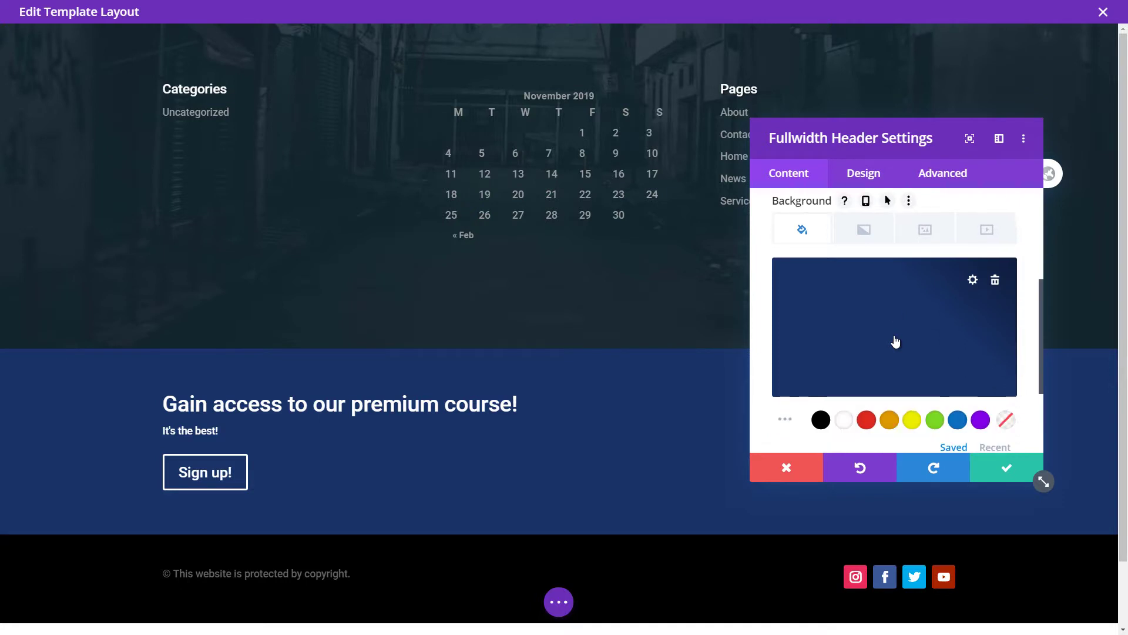
pyautogui.click(893, 268)
pyautogui.scroll(3, 923, 322)
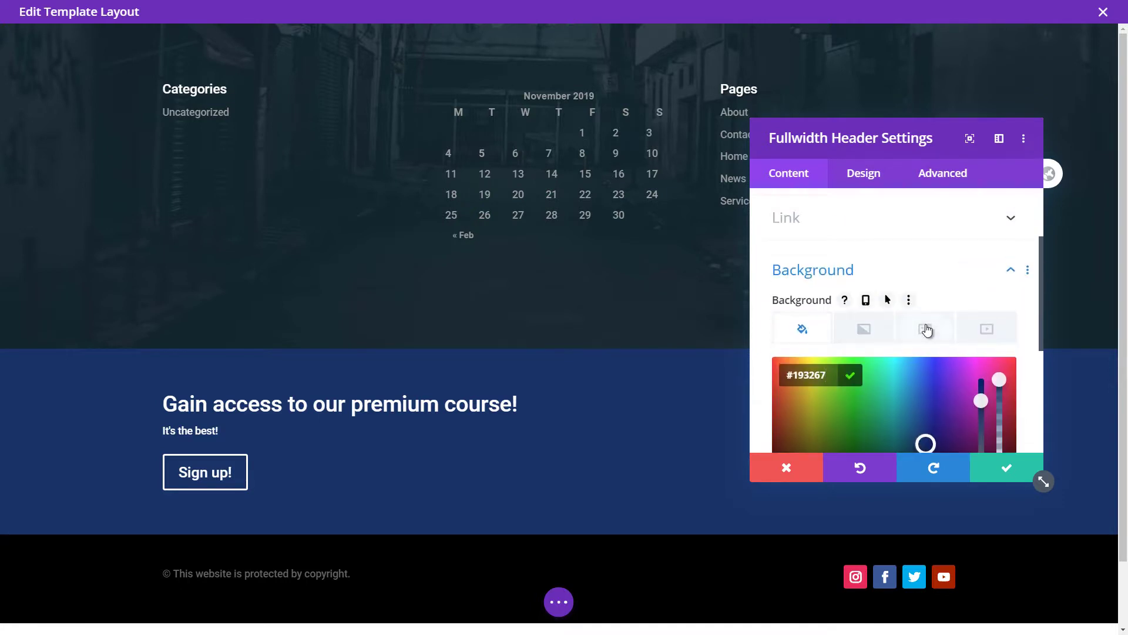
pyautogui.click(927, 331)
pyautogui.click(920, 408)
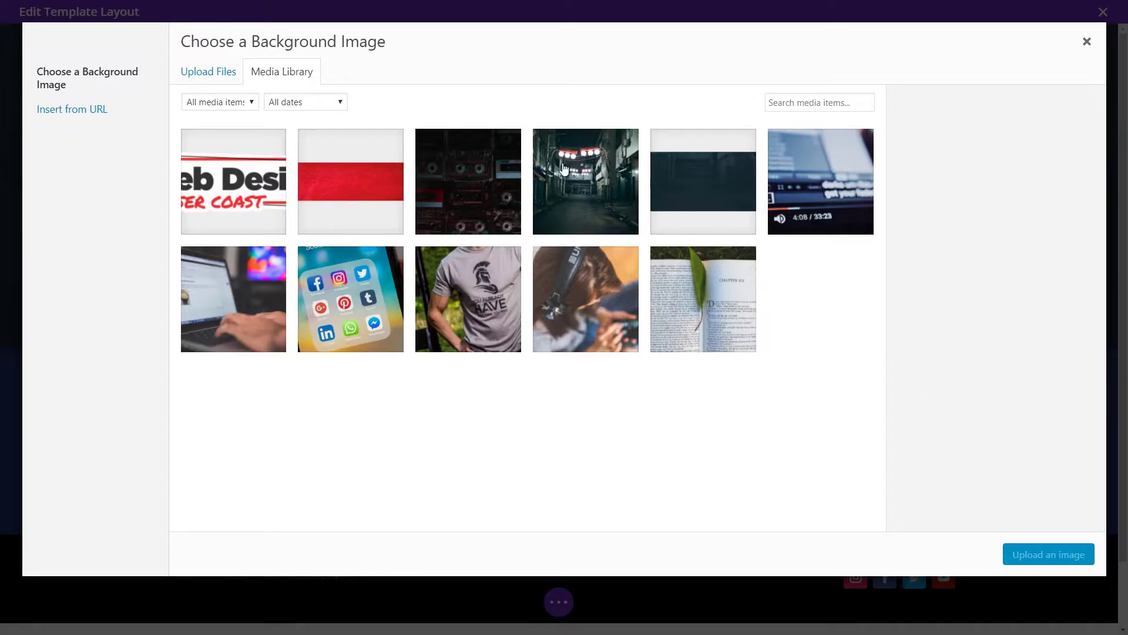
pyautogui.click(506, 174)
pyautogui.click(1036, 560)
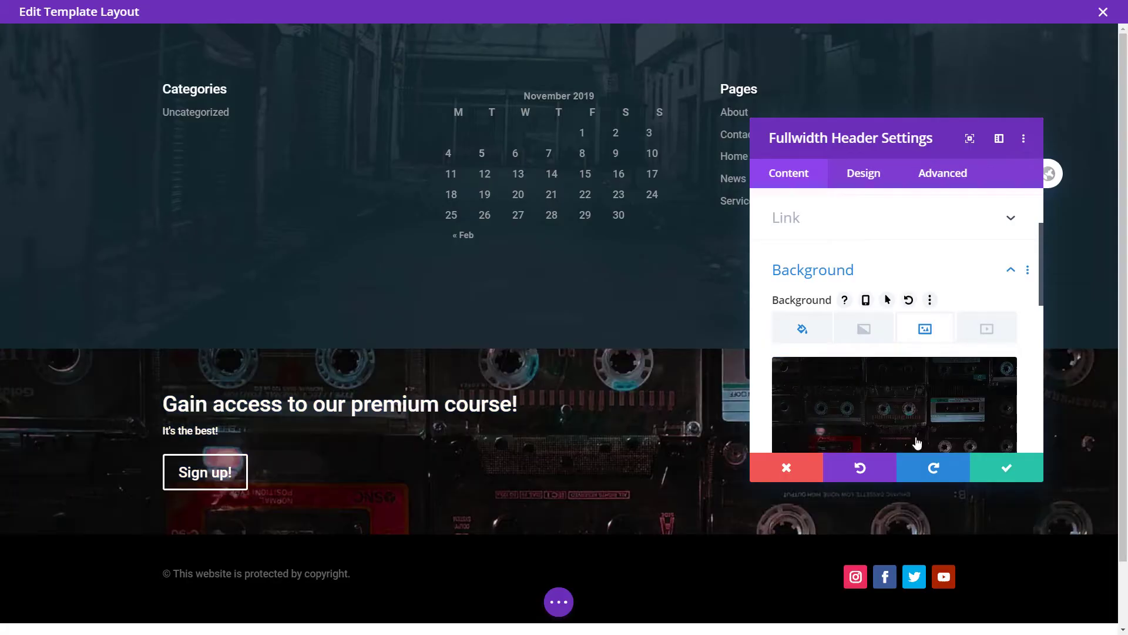
# Step: Try the header in fullscreen layout, then reopen its settings and turn fullscreen back off
pyautogui.click(864, 176)
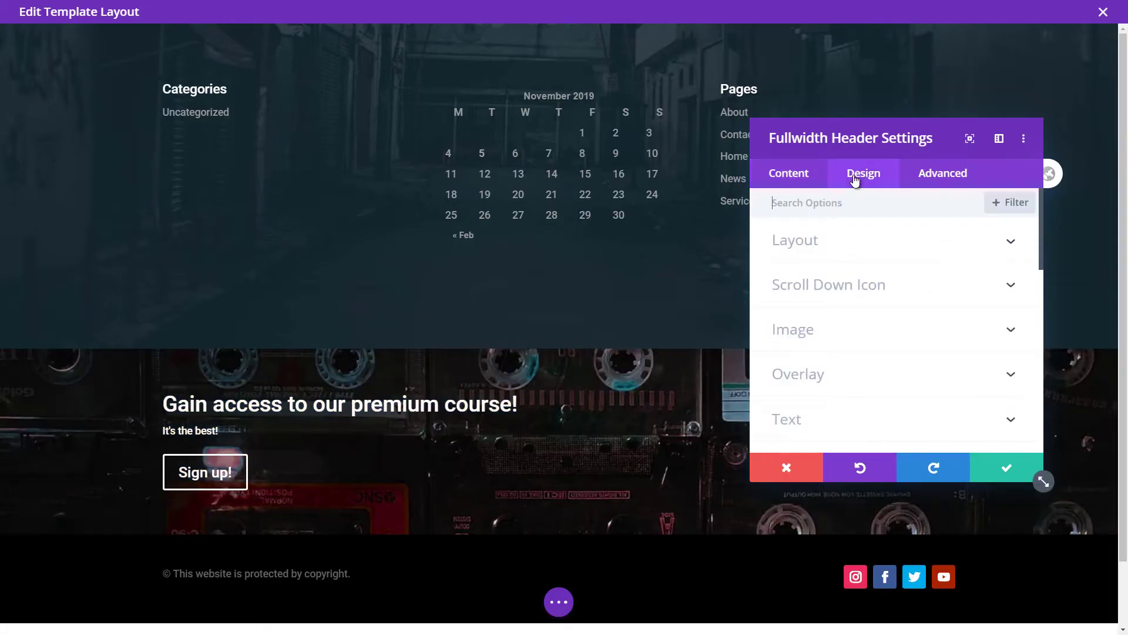
pyautogui.click(834, 264)
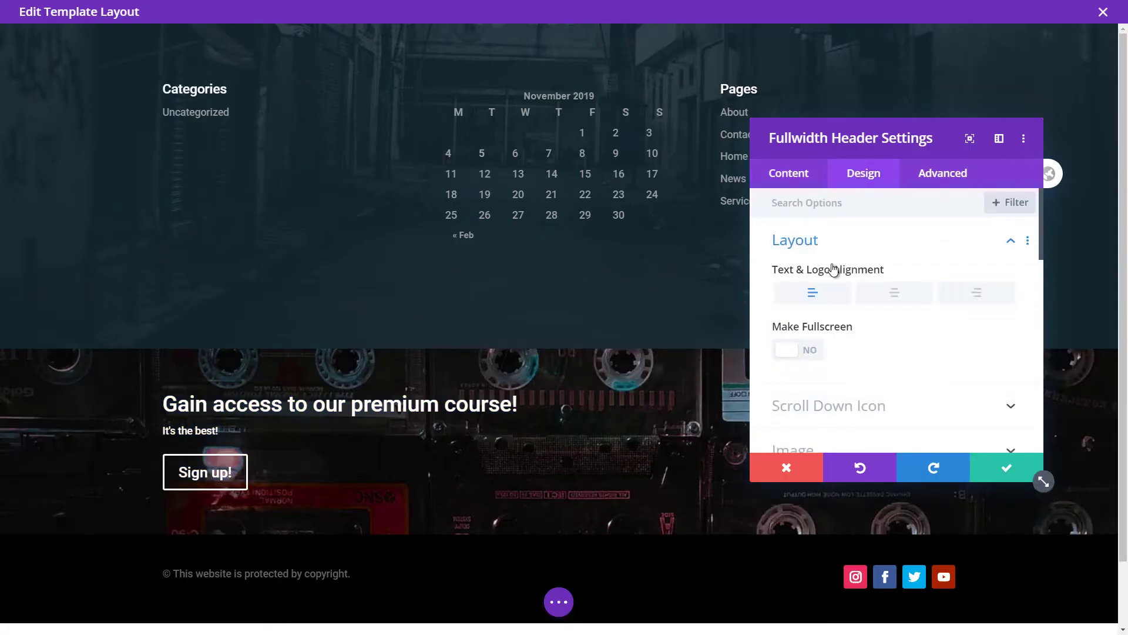
pyautogui.click(809, 356)
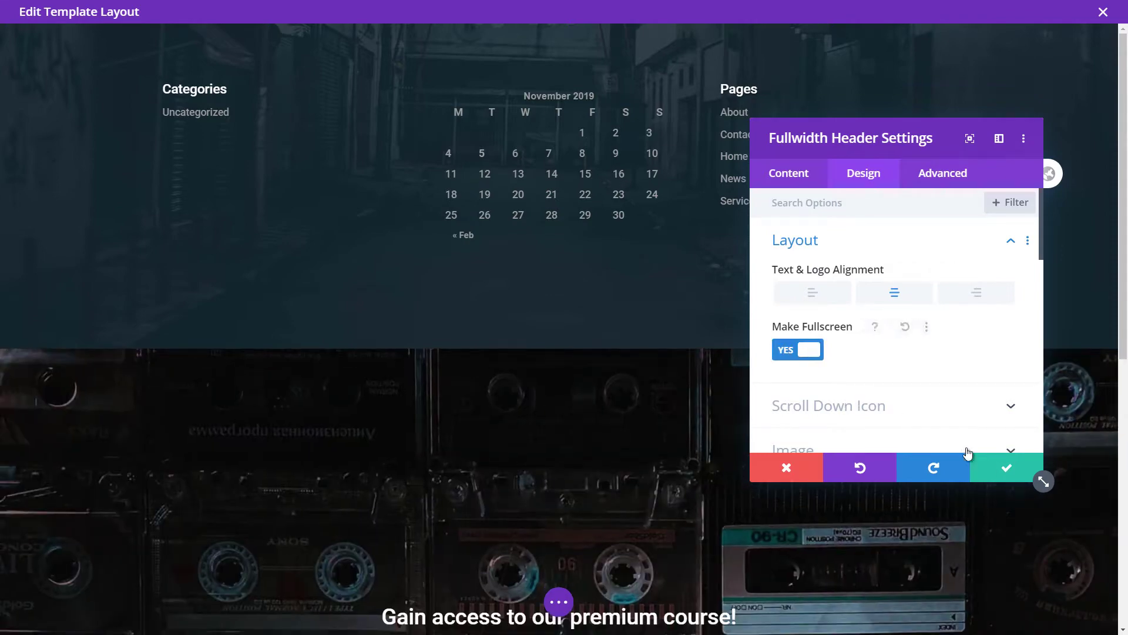
pyautogui.click(986, 467)
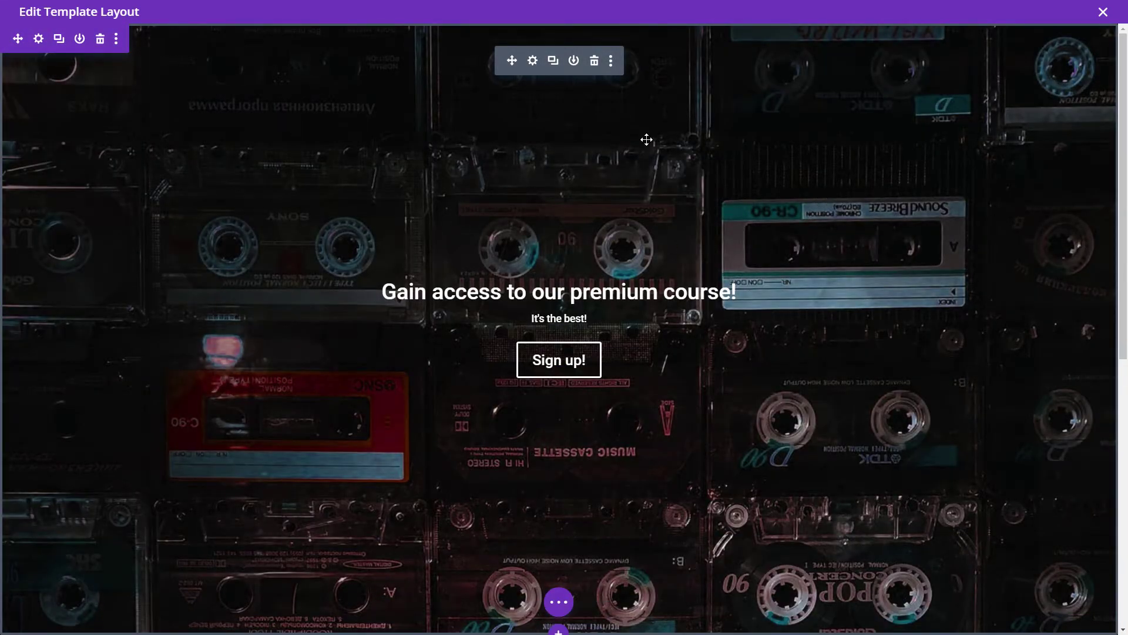
pyautogui.click(534, 61)
pyautogui.click(855, 176)
pyautogui.click(840, 247)
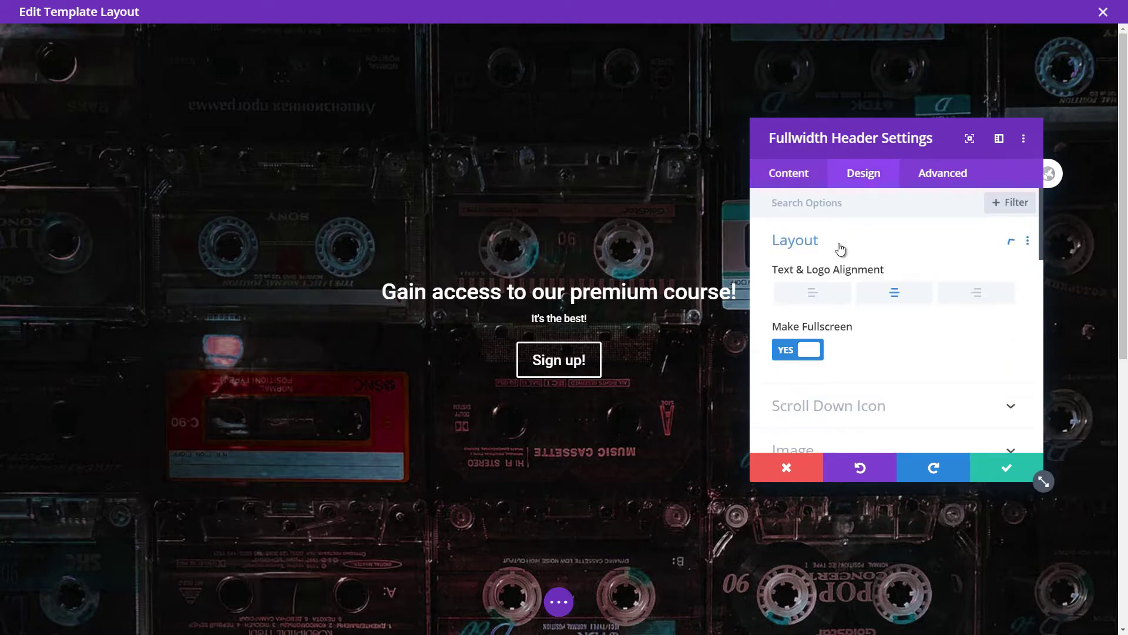
pyautogui.click(814, 349)
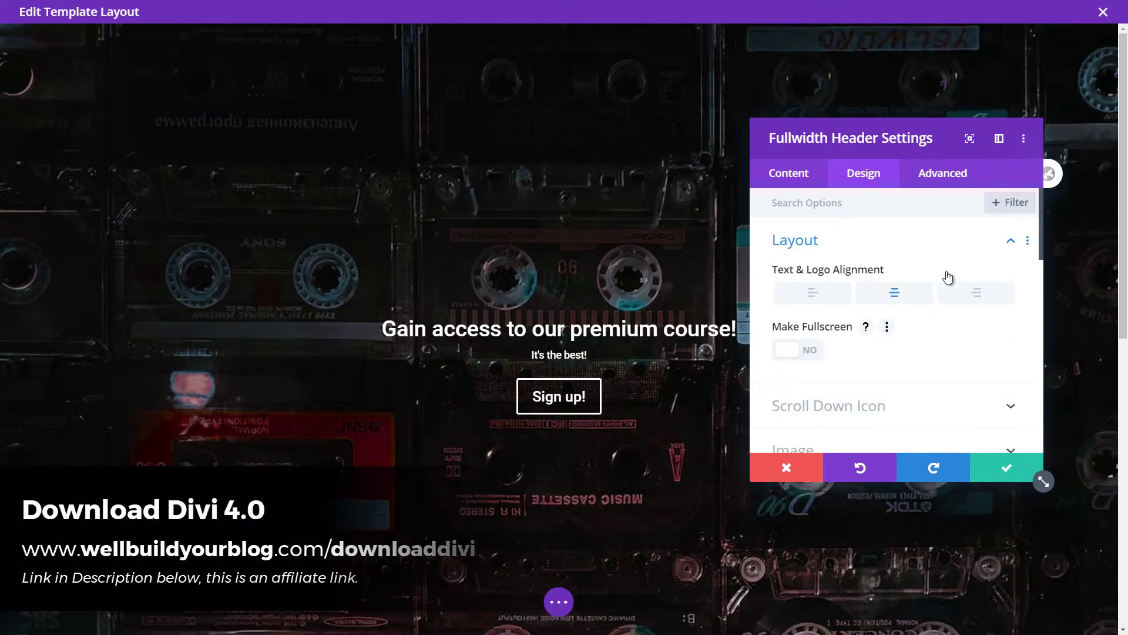
# Step: Give the header 200px top and bottom padding and save the settings
pyautogui.scroll(-4, 841, 312)
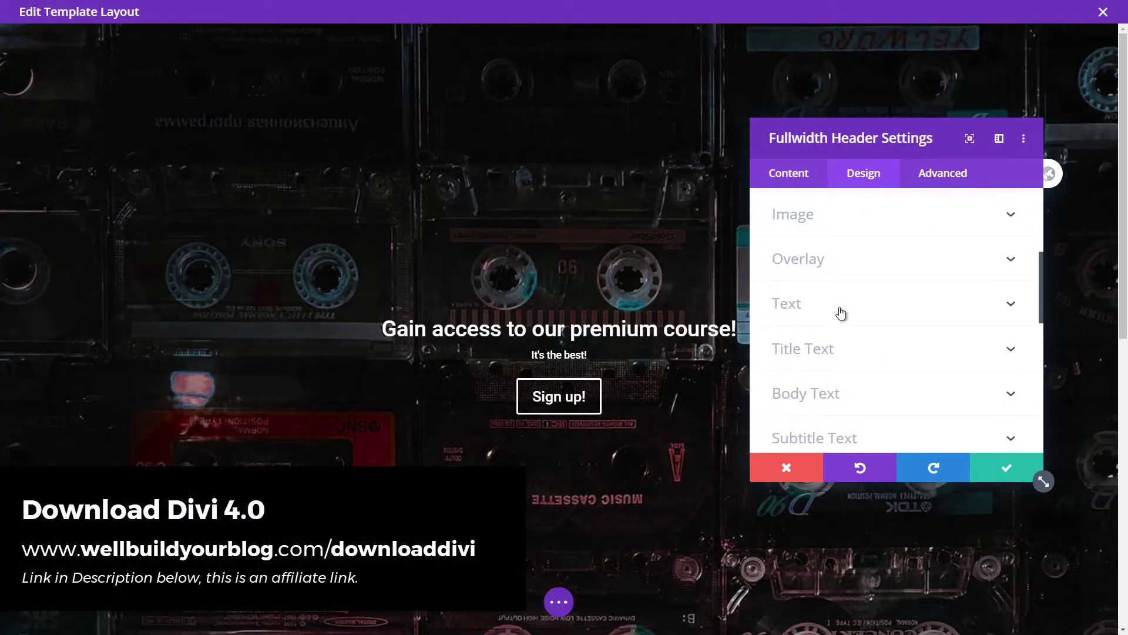
pyautogui.scroll(-5, 841, 314)
pyautogui.click(847, 379)
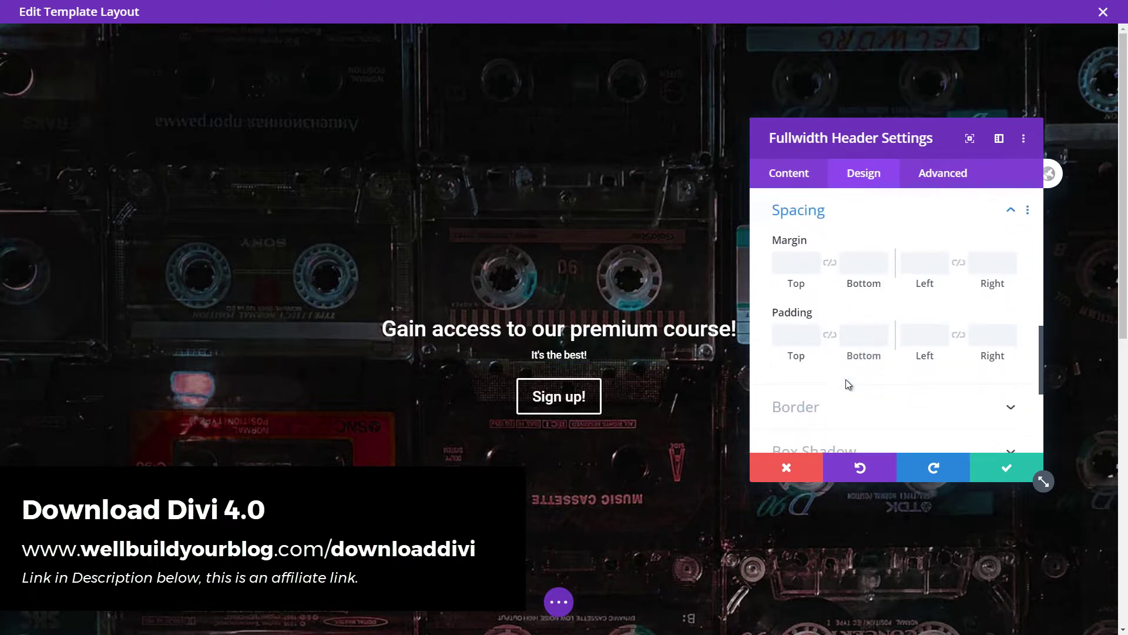
pyautogui.click(807, 332)
pyautogui.write('200')
pyautogui.press('Tab')
pyautogui.write('200')
pyautogui.press('Tab')
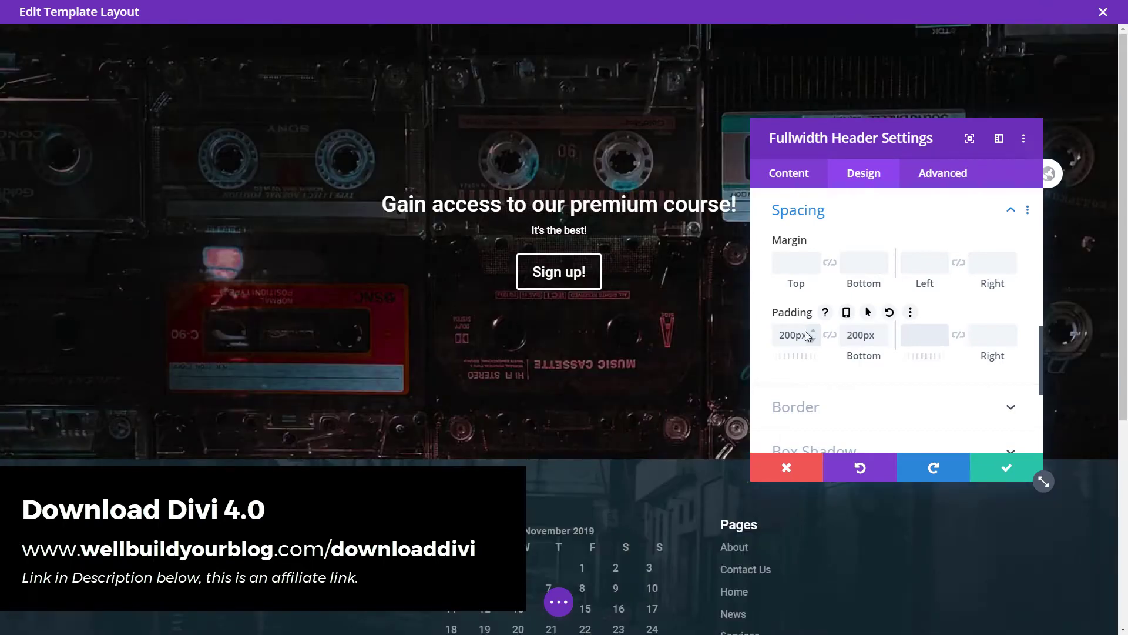
pyautogui.click(999, 468)
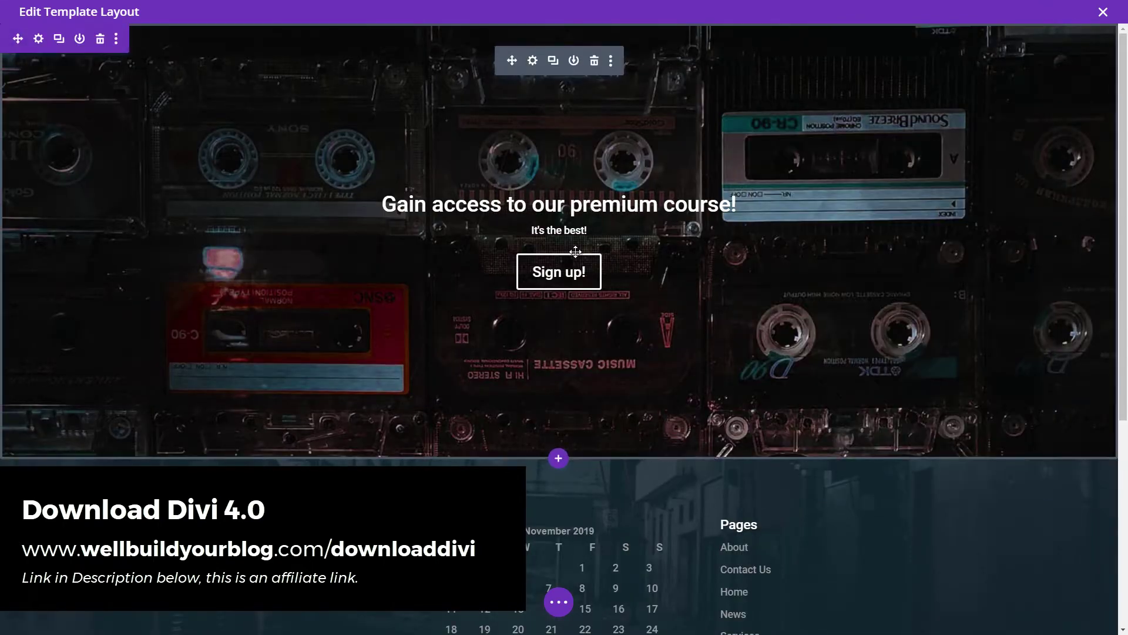
# Step: Insert a regular single-column section below the header, then close the module list unchosen
pyautogui.click(560, 459)
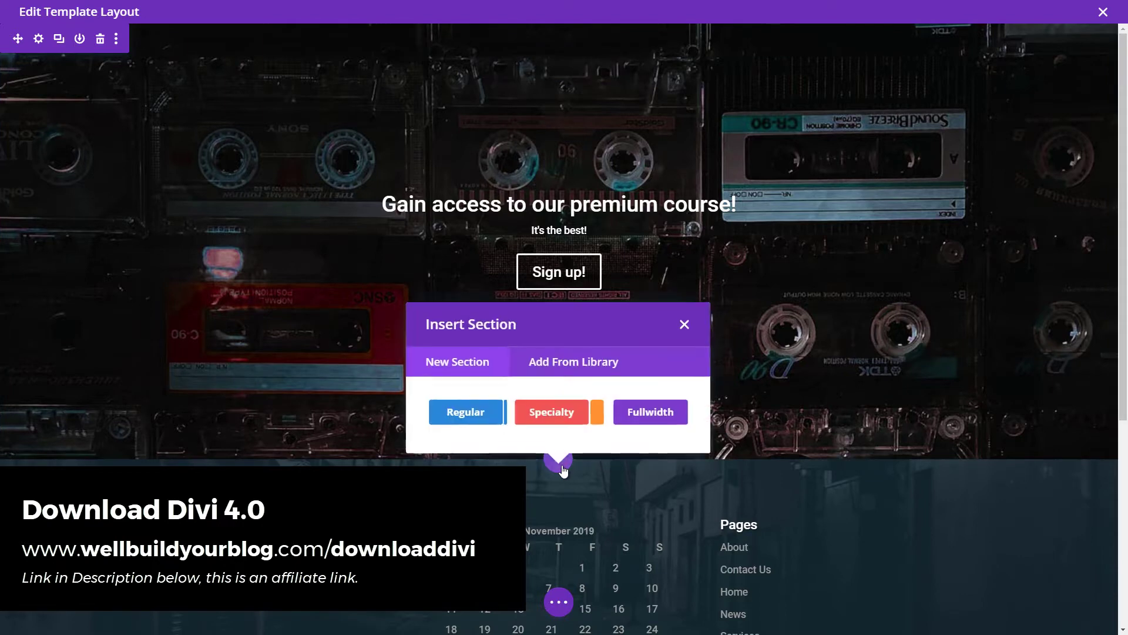
pyautogui.click(489, 407)
pyautogui.click(471, 236)
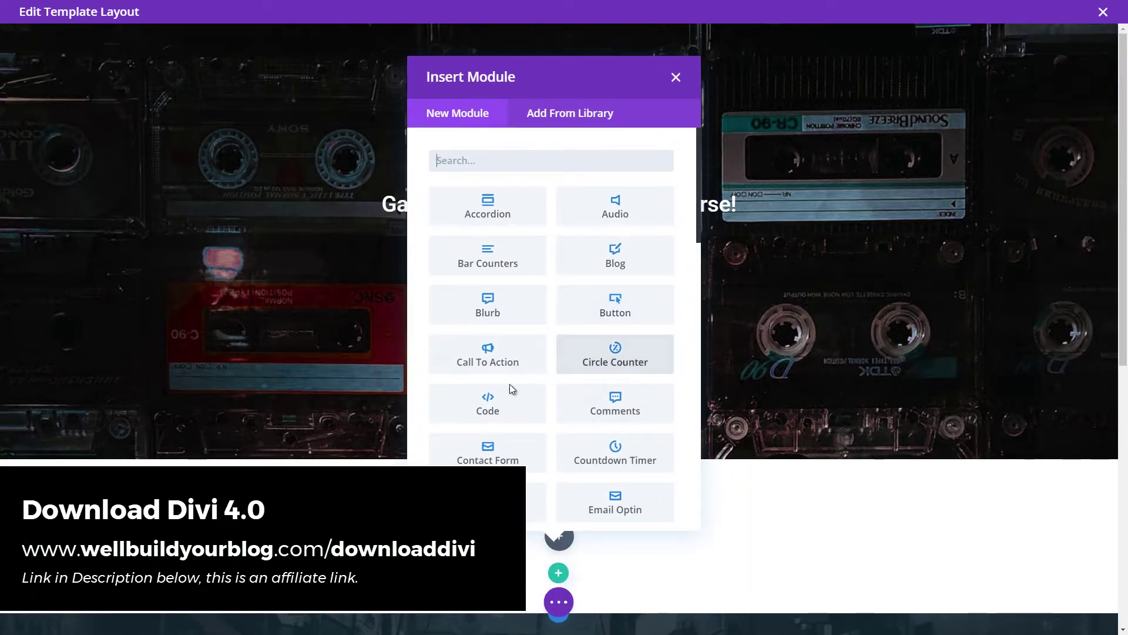
pyautogui.scroll(-1, 511, 408)
pyautogui.scroll(-3, 511, 408)
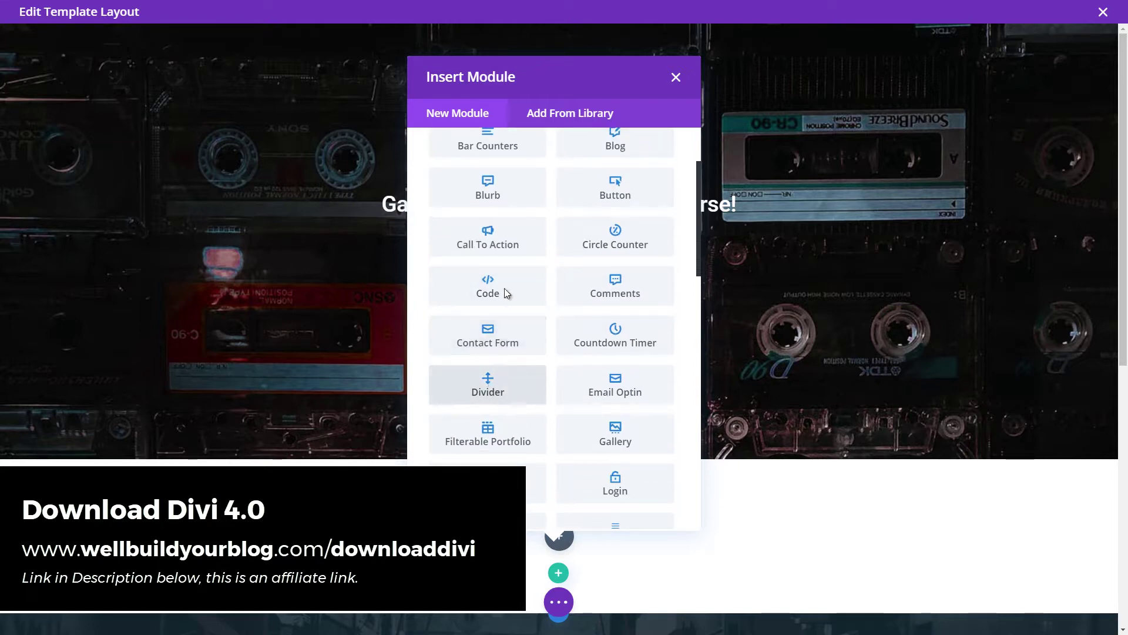
pyautogui.scroll(-3, 478, 338)
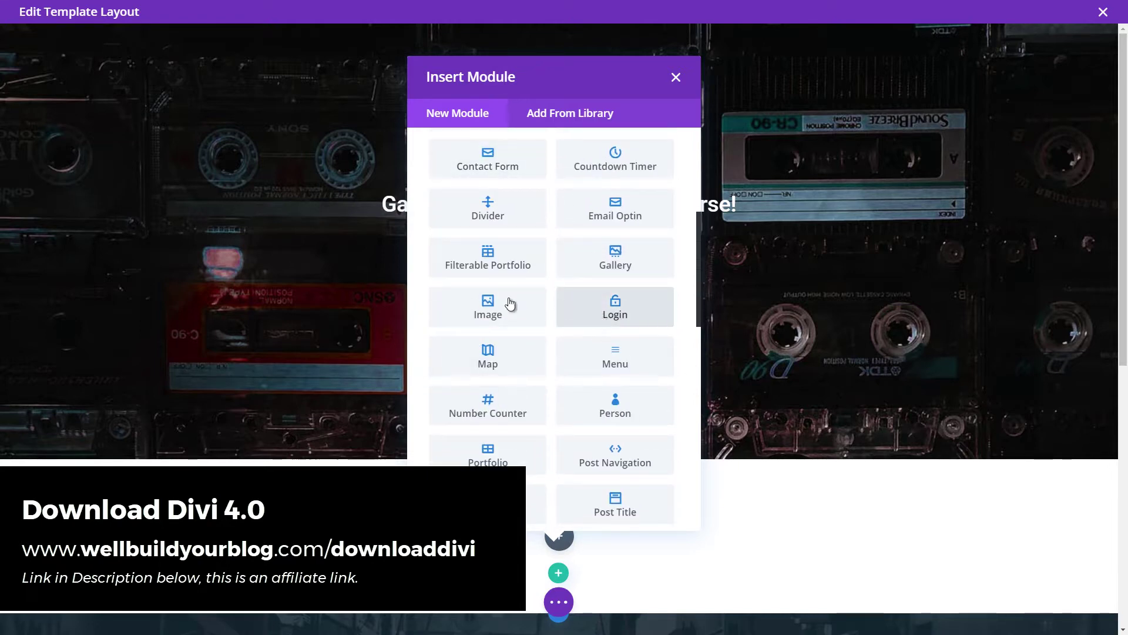
pyautogui.scroll(-3, 467, 435)
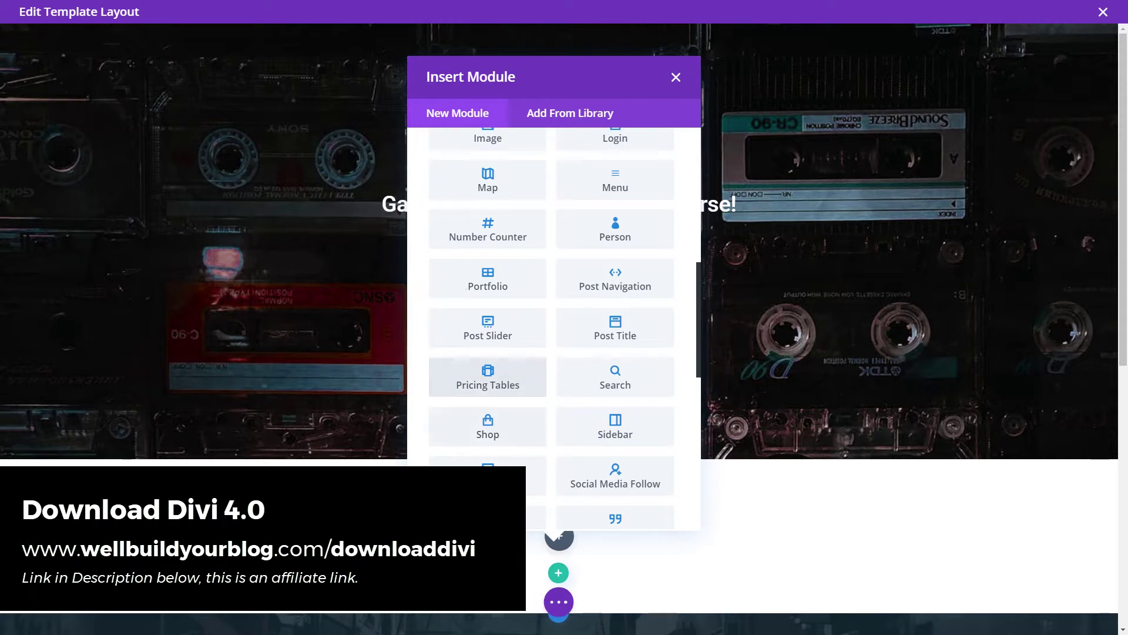
pyautogui.click(676, 77)
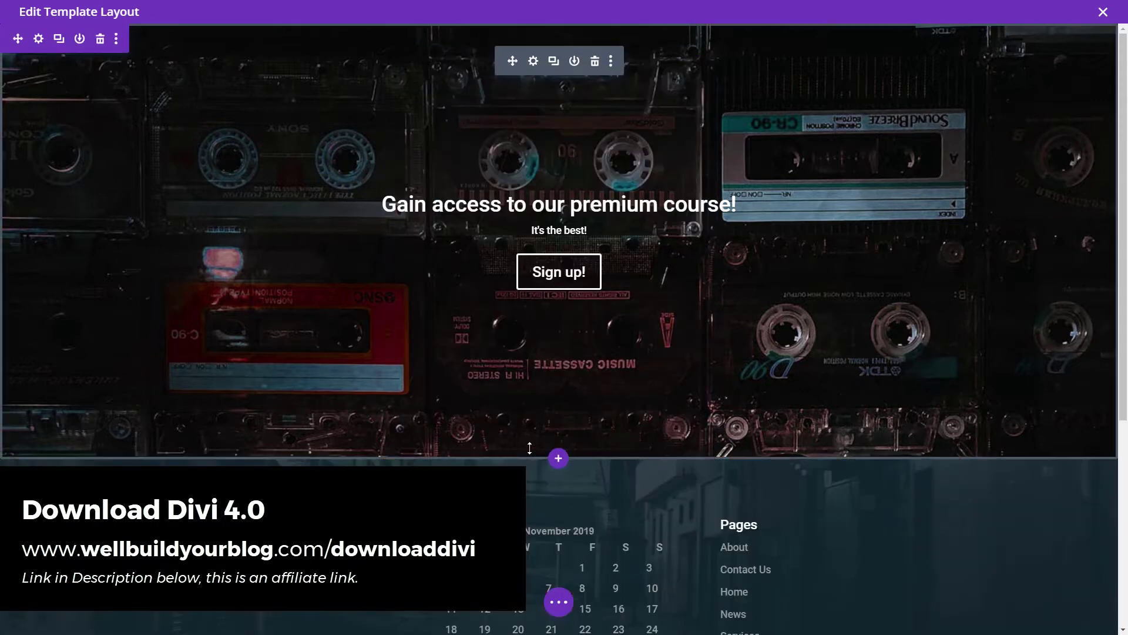
pyautogui.click(559, 458)
pyautogui.click(646, 411)
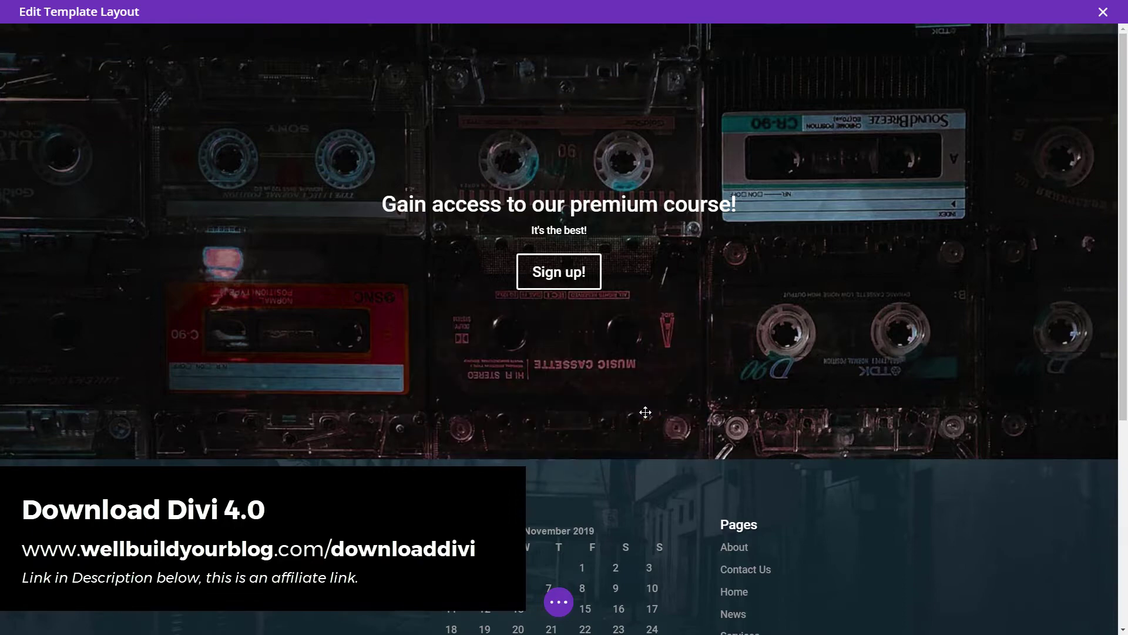
pyautogui.click(494, 268)
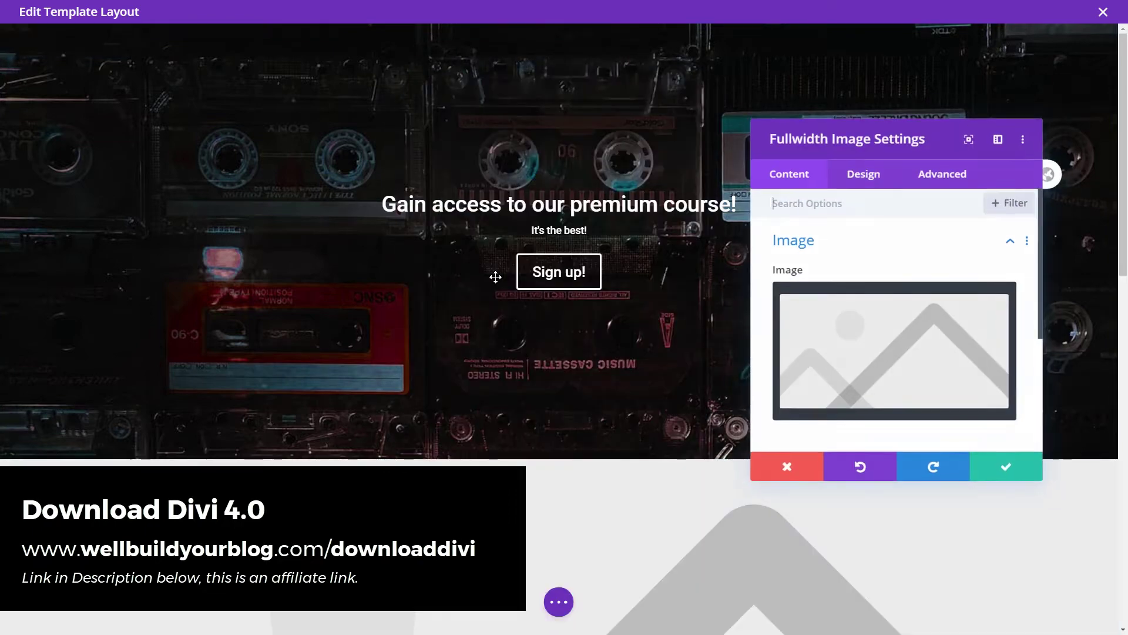
pyautogui.click(893, 340)
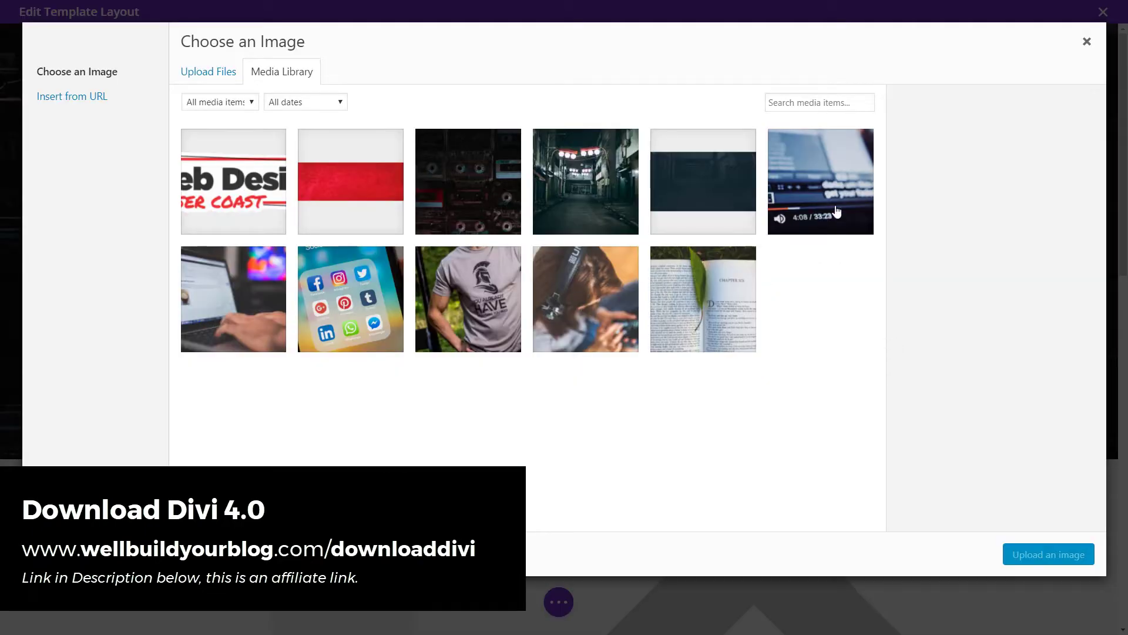
pyautogui.click(369, 147)
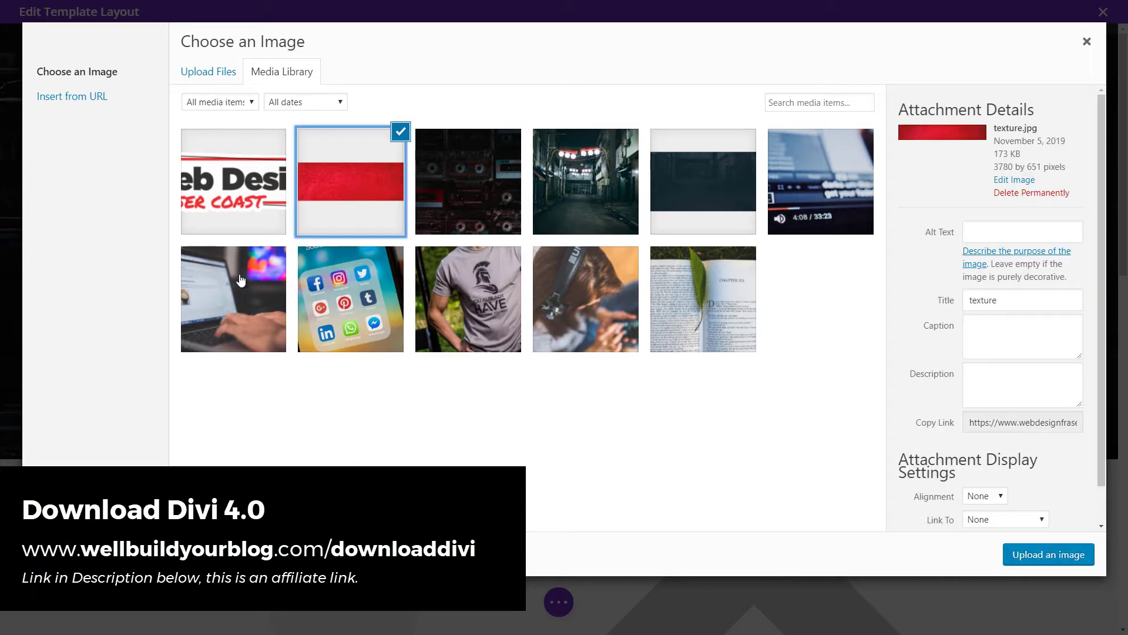
pyautogui.click(222, 280)
pyautogui.click(588, 176)
pyautogui.click(470, 176)
pyautogui.click(382, 177)
pyautogui.click(1070, 554)
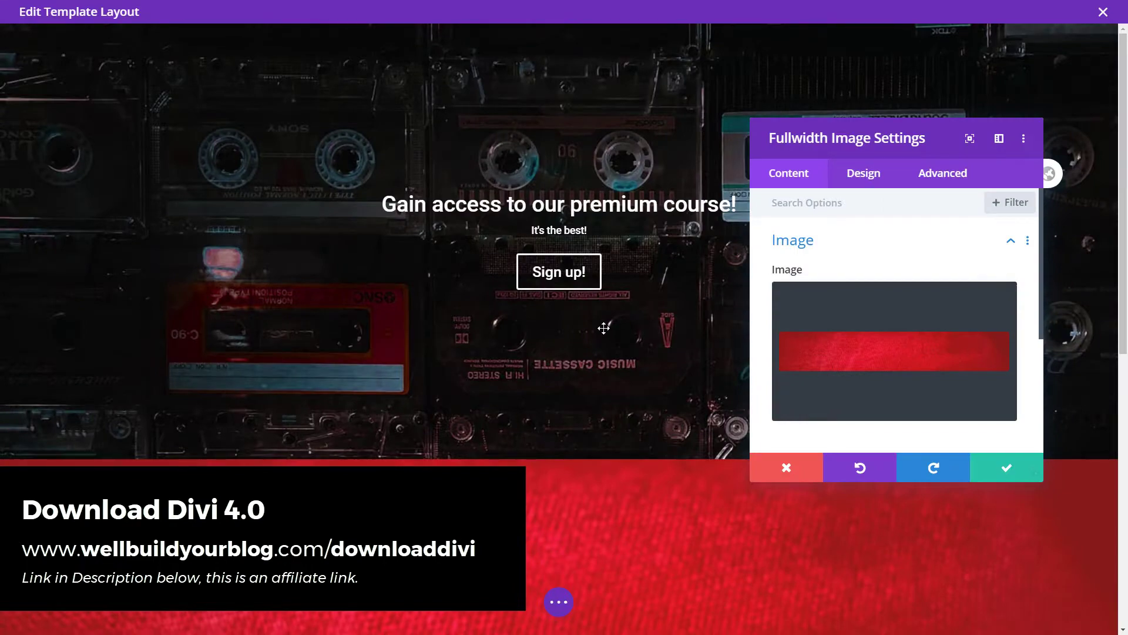
pyautogui.scroll(-5, 411, 327)
pyautogui.scroll(-1, 353, 423)
pyautogui.scroll(6, 378, 435)
pyautogui.scroll(-3, 443, 432)
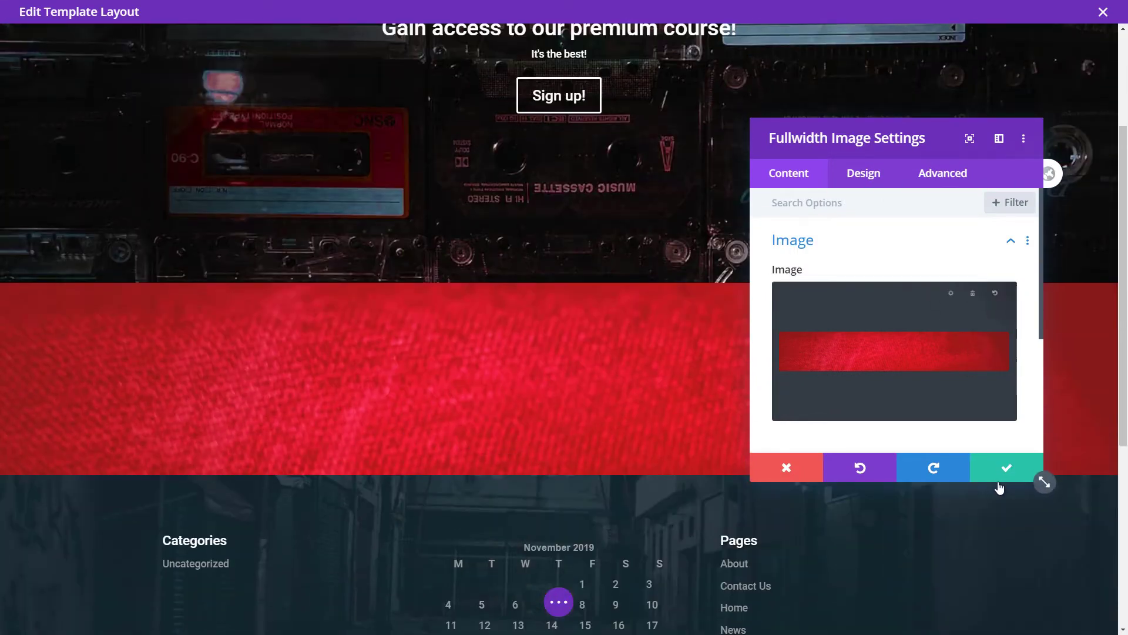
pyautogui.click(999, 464)
pyautogui.click(100, 297)
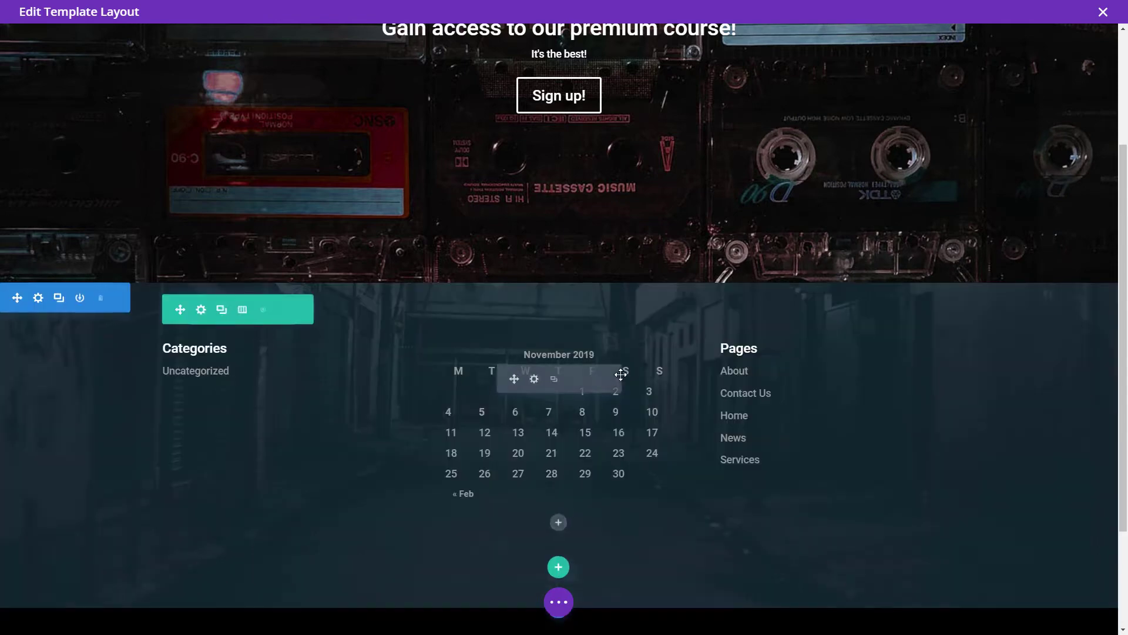
# Step: Review the footer layout, open the page-level options bar, and close the footer layout editor
pyautogui.scroll(3, 666, 432)
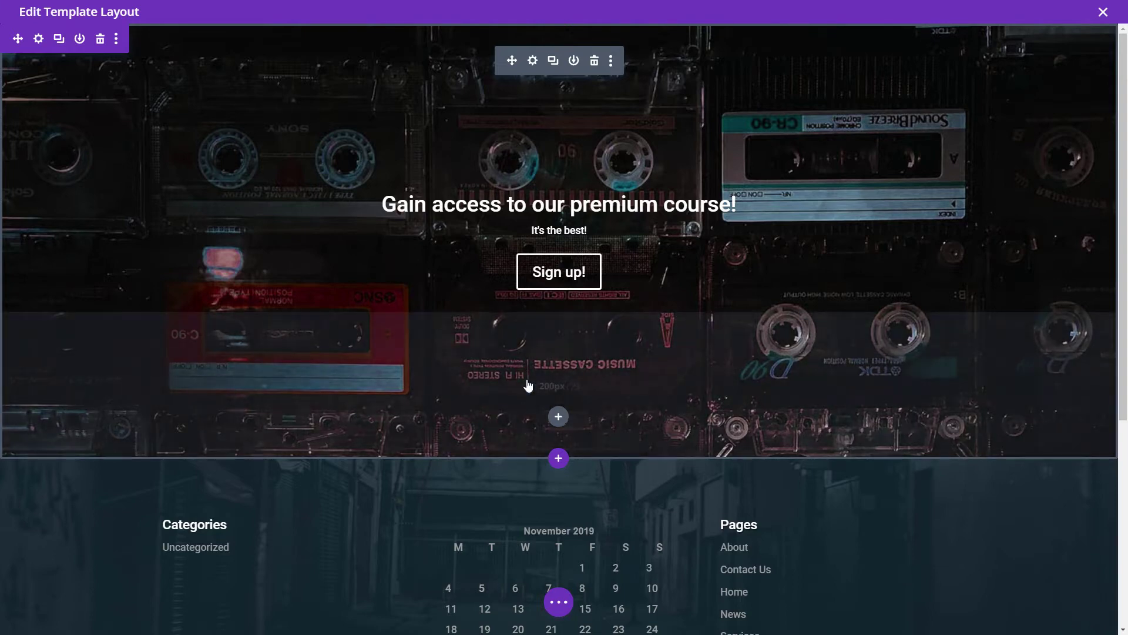
pyautogui.scroll(-3, 250, 413)
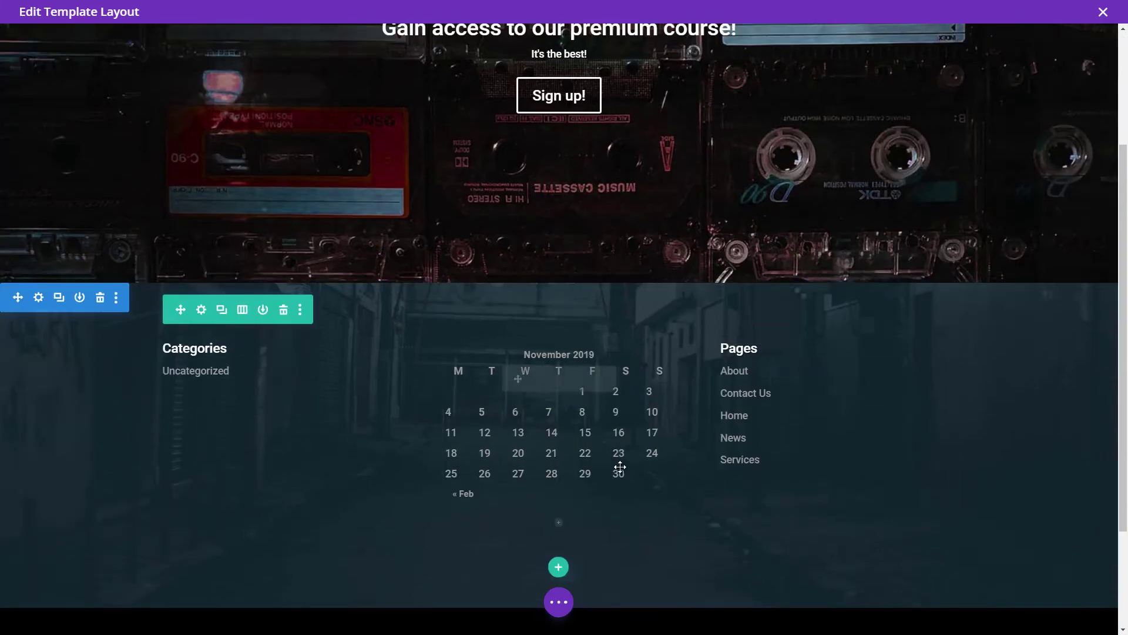
pyautogui.scroll(-3, 194, 438)
pyautogui.scroll(5, 229, 443)
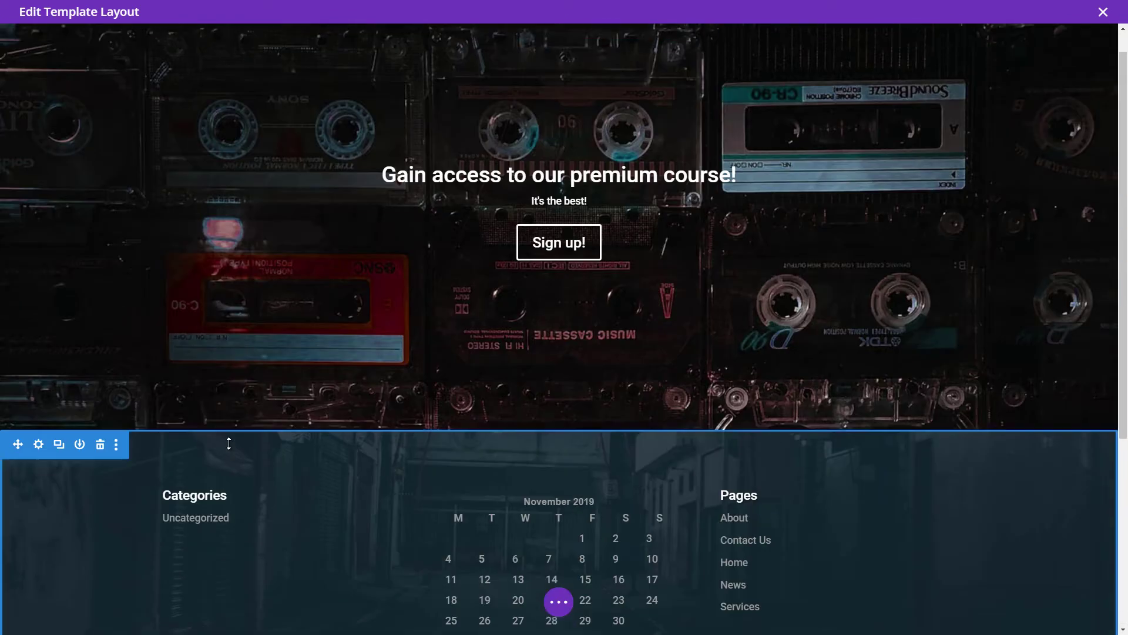
pyautogui.click(558, 601)
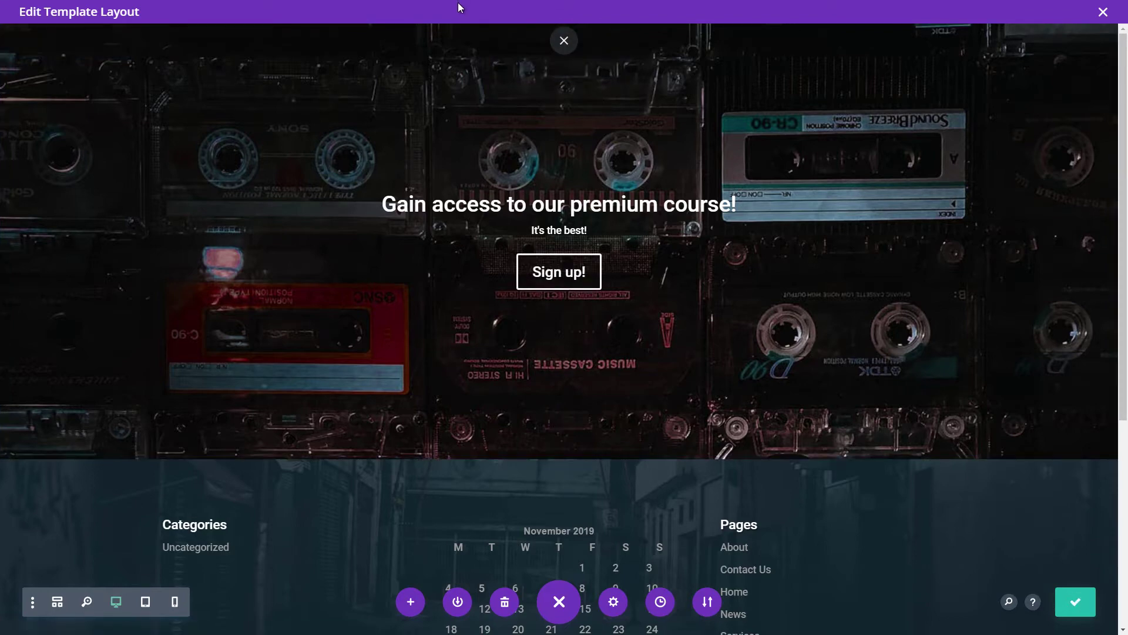
pyautogui.click(1103, 11)
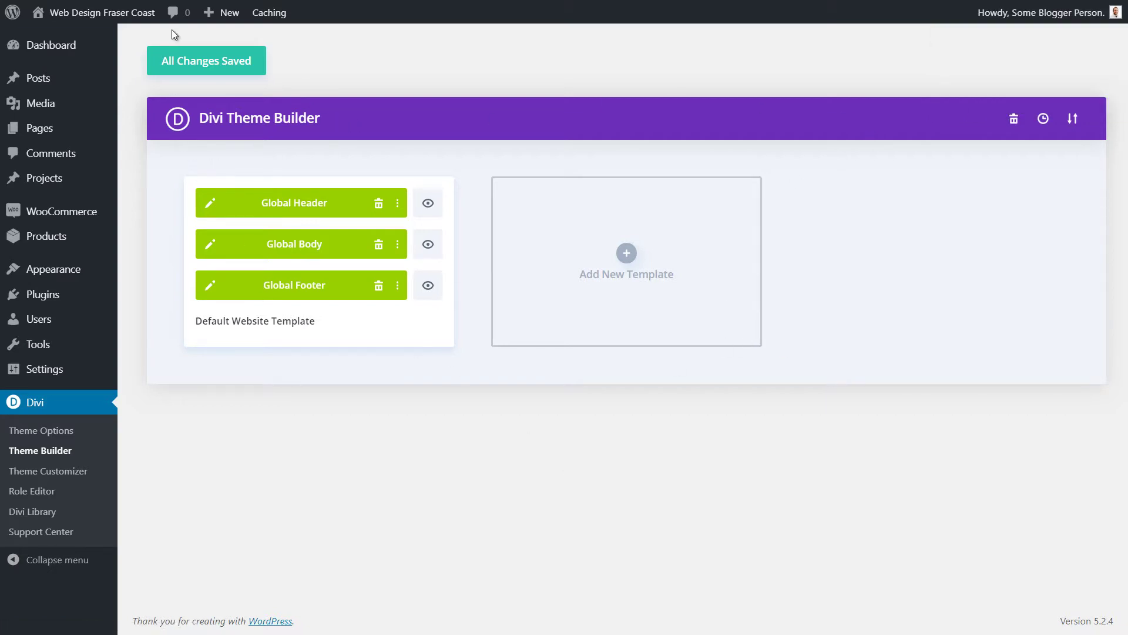
# Step: Save all Theme Builder template changes
pyautogui.click(234, 67)
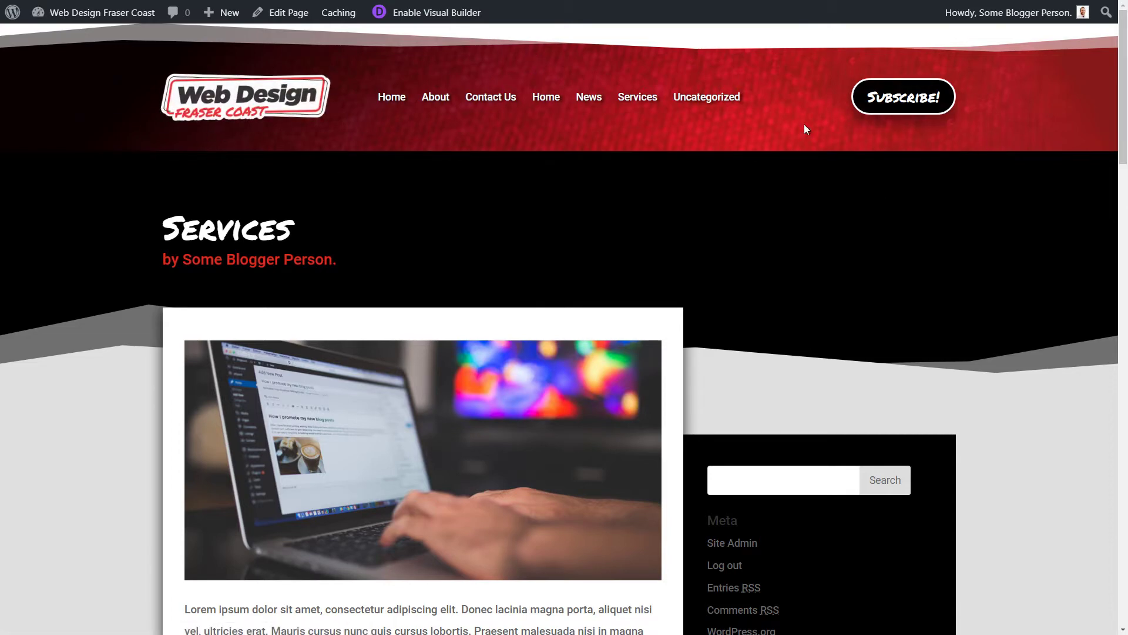
pyautogui.scroll(-1, 318, 210)
pyautogui.scroll(-4, 630, 249)
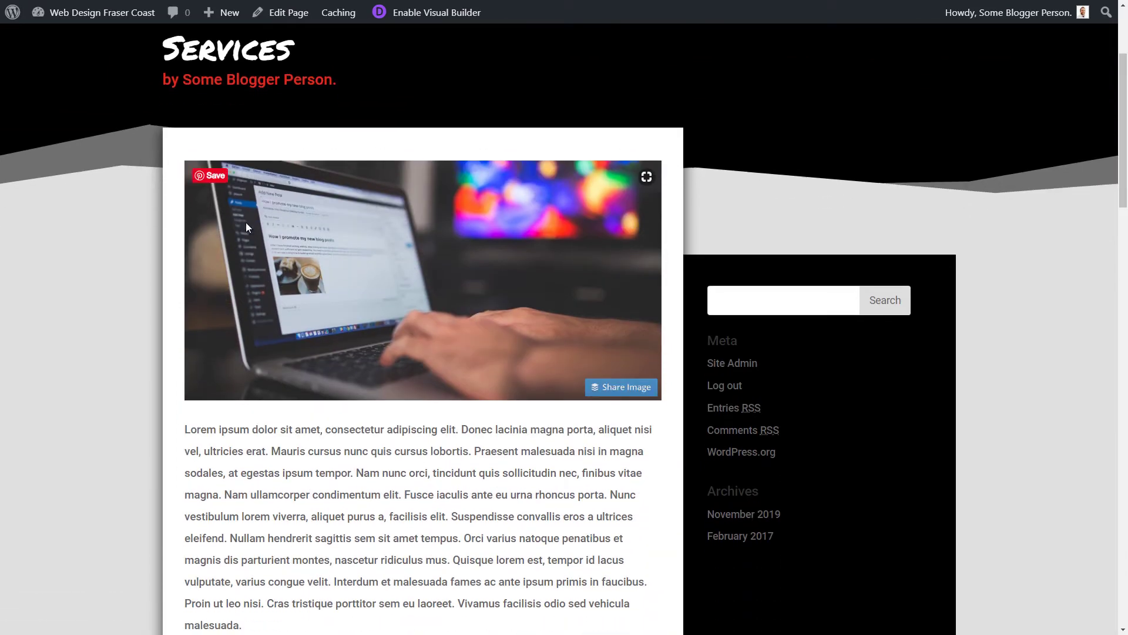
pyautogui.scroll(-15, 298, 399)
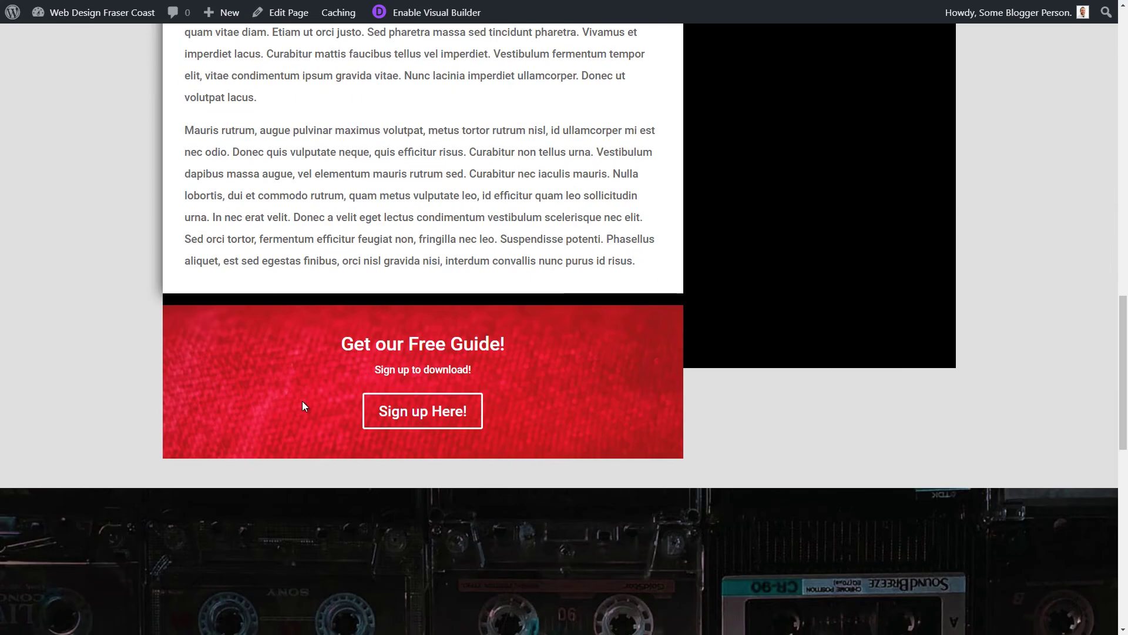
pyautogui.scroll(-7, 302, 402)
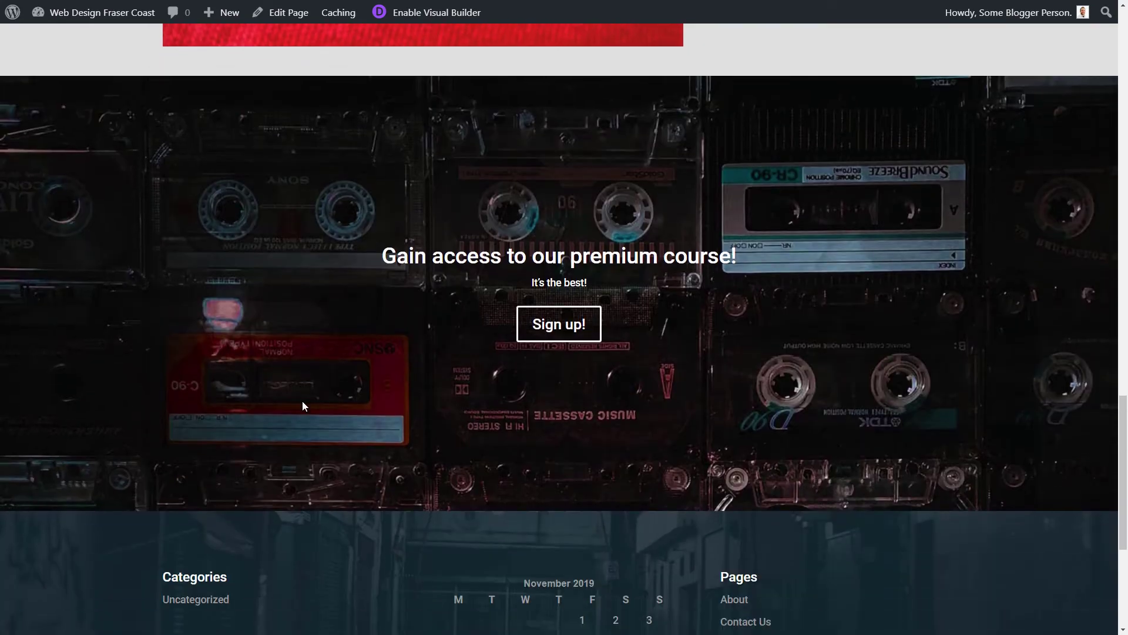
pyautogui.scroll(-2, 302, 405)
pyautogui.scroll(4, 359, 428)
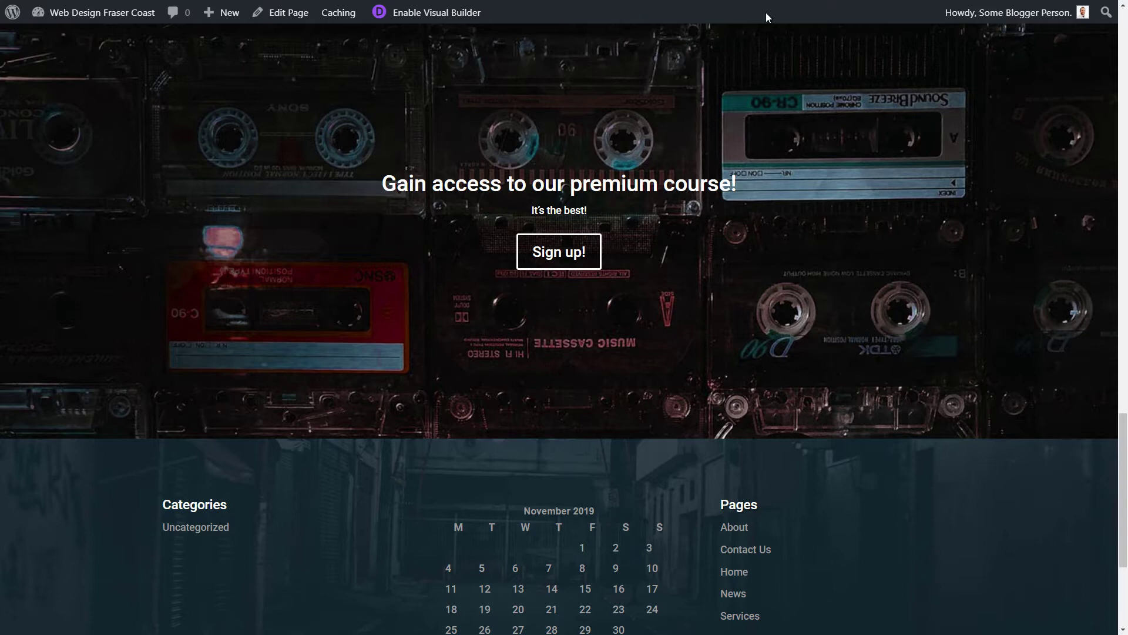
pyautogui.scroll(2, 820, 184)
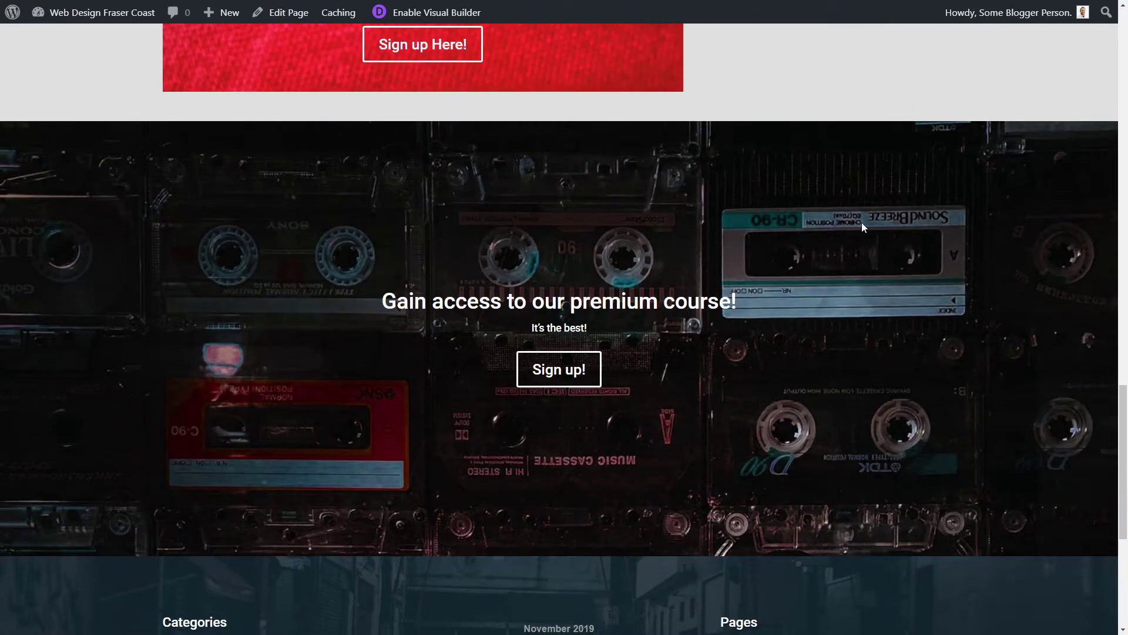
pyautogui.scroll(-6, 606, 474)
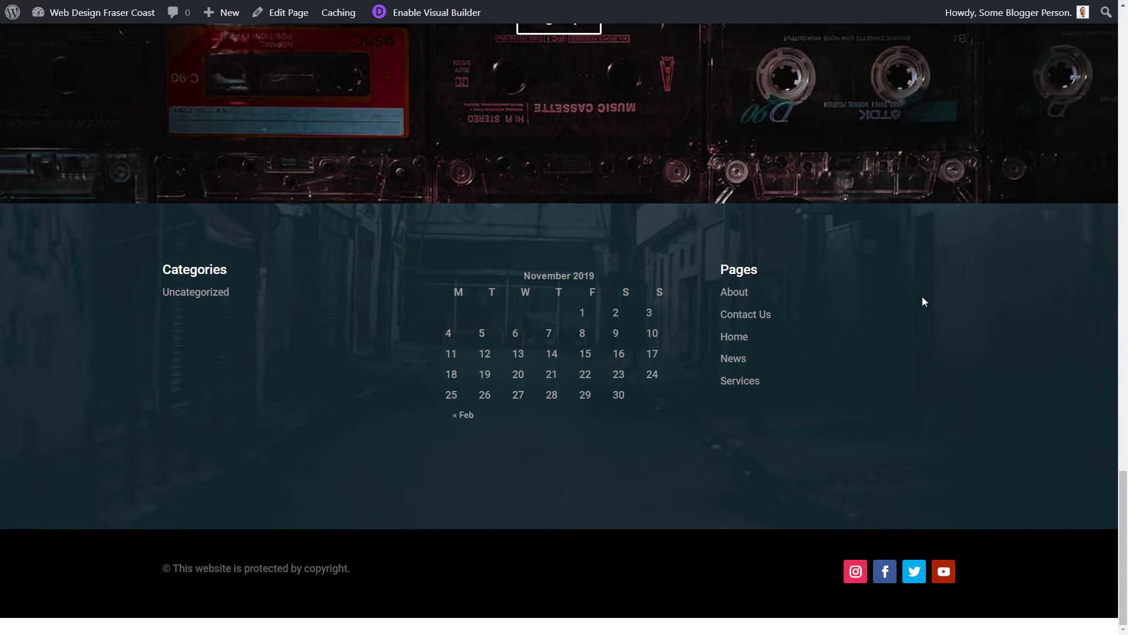
pyautogui.scroll(7, 577, 487)
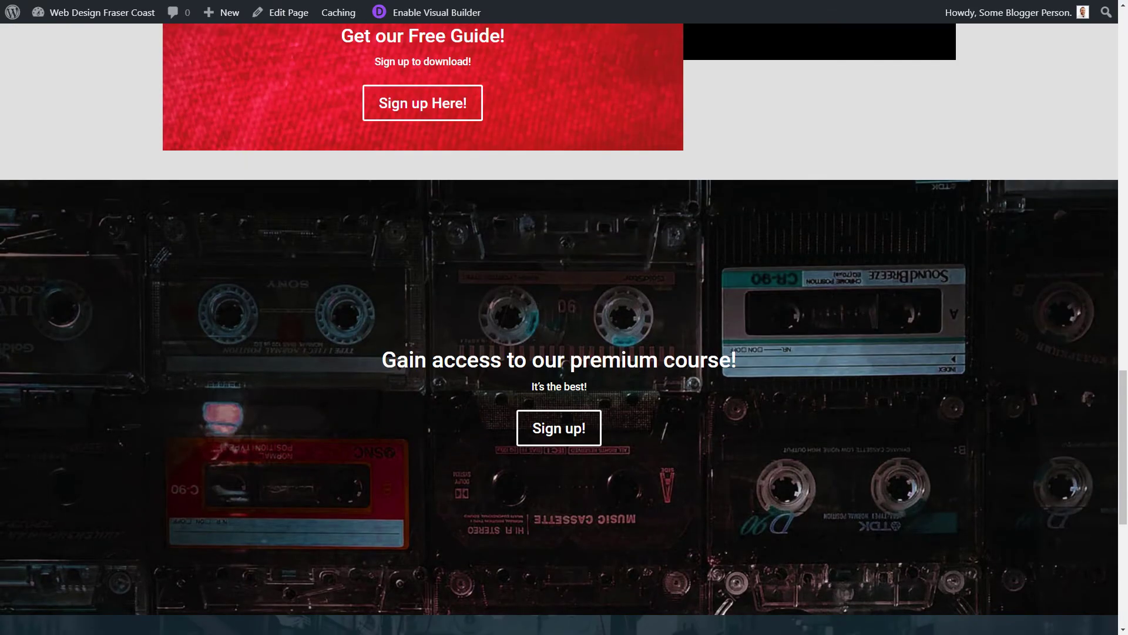
pyautogui.moveTo(1125, 527); pyautogui.dragTo(946, 72)
# Step: Visit the About page, then the Home page, scrolling down to check the footer area
pyautogui.click(442, 101)
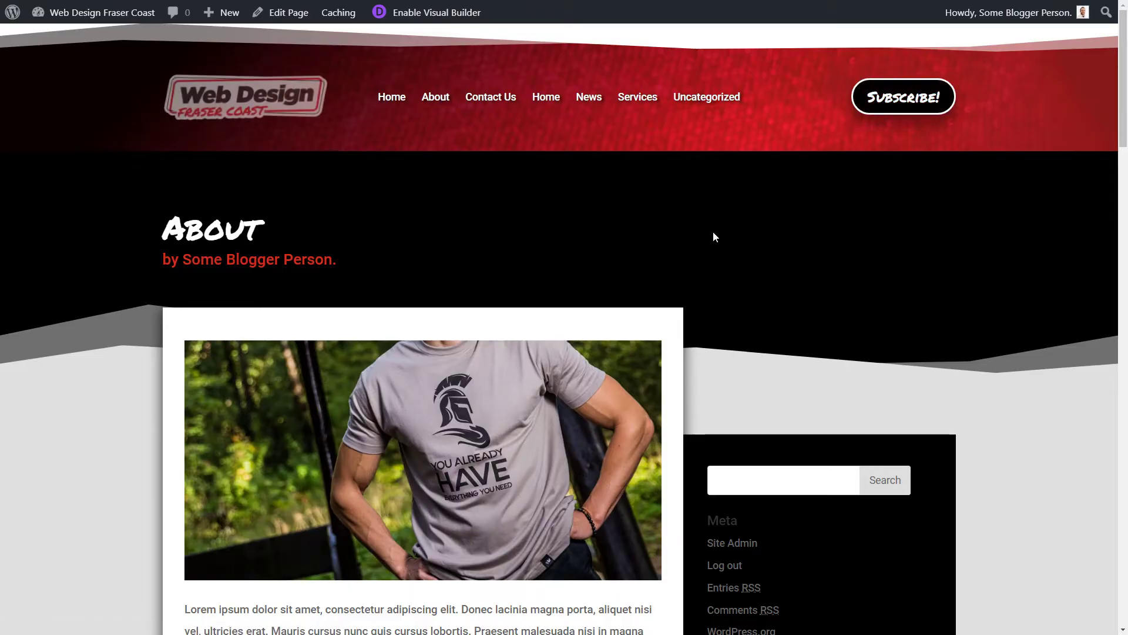
pyautogui.moveTo(1122, 58); pyautogui.dragTo(1109, 24)
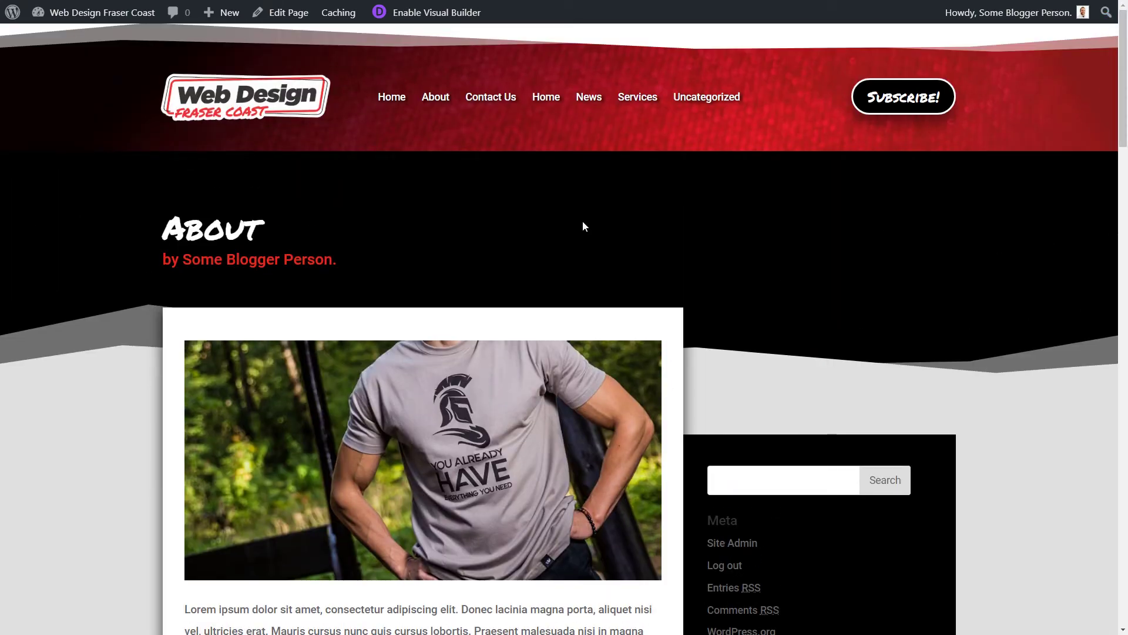
pyautogui.click(545, 98)
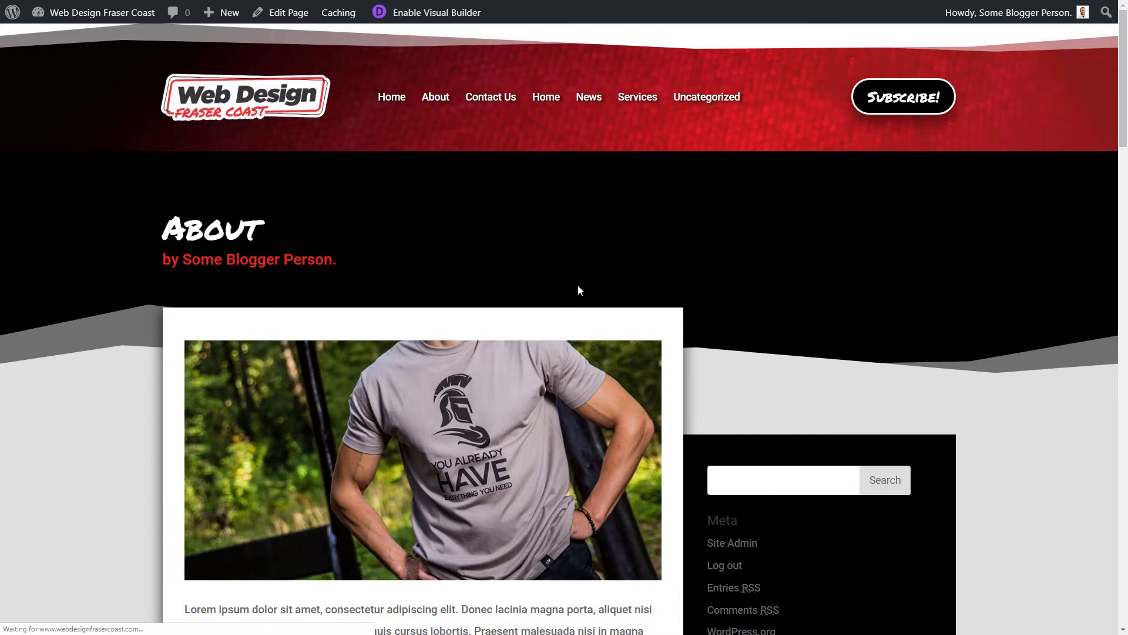
pyautogui.scroll(-15, 1125, 85)
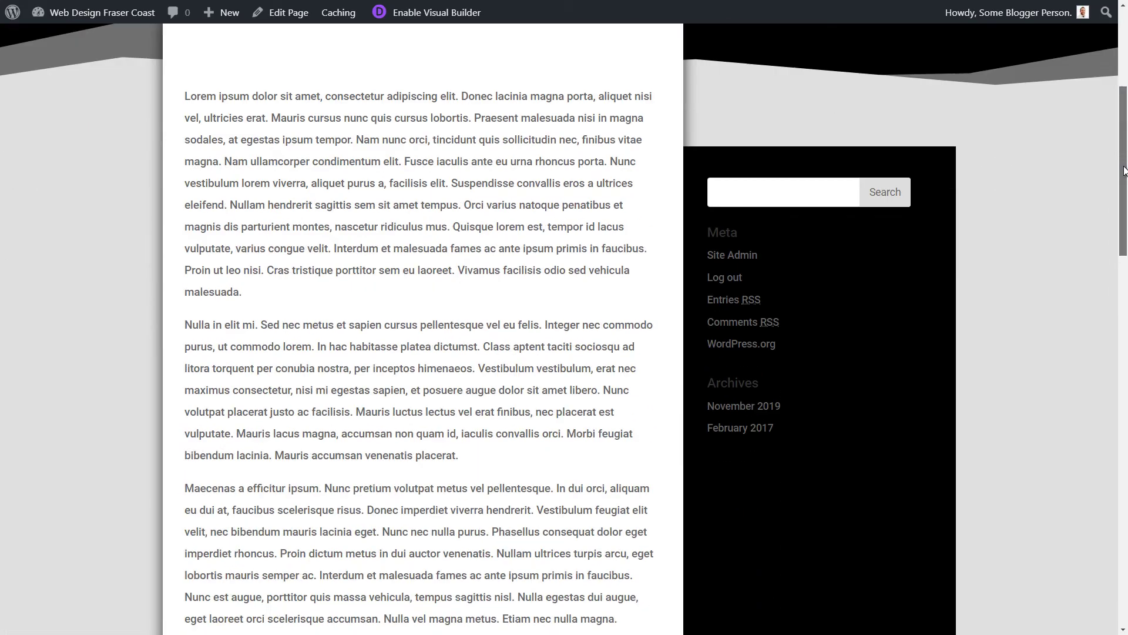
pyautogui.scroll(-5, 1124, 85)
pyautogui.scroll(20, 1124, 85)
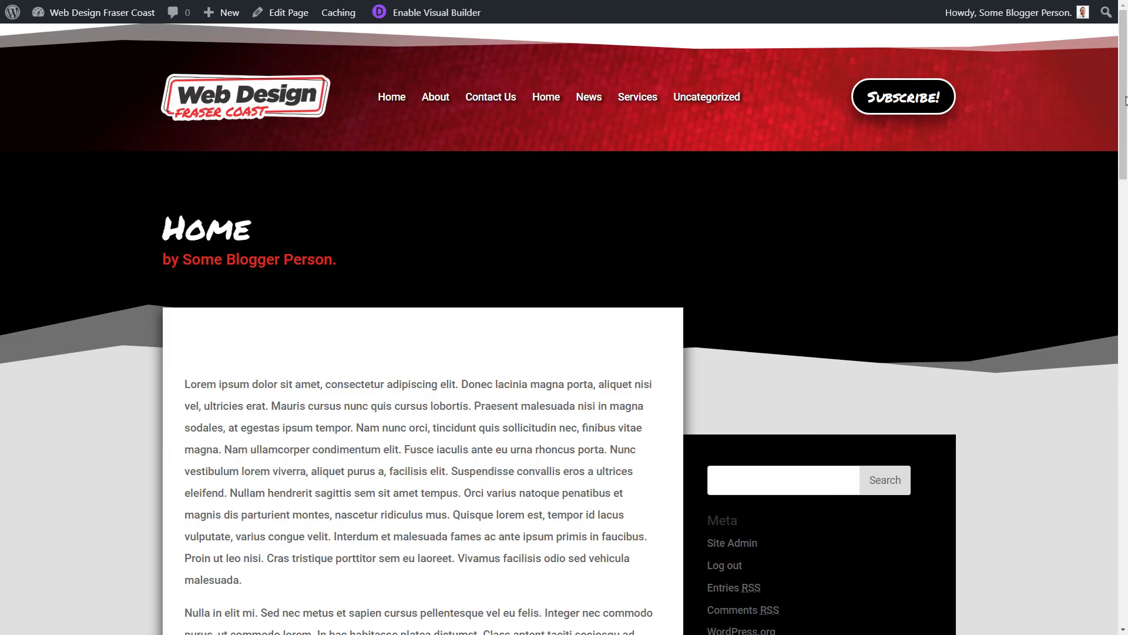
pyautogui.moveTo(1121, 105); pyautogui.dragTo(1120, 73)
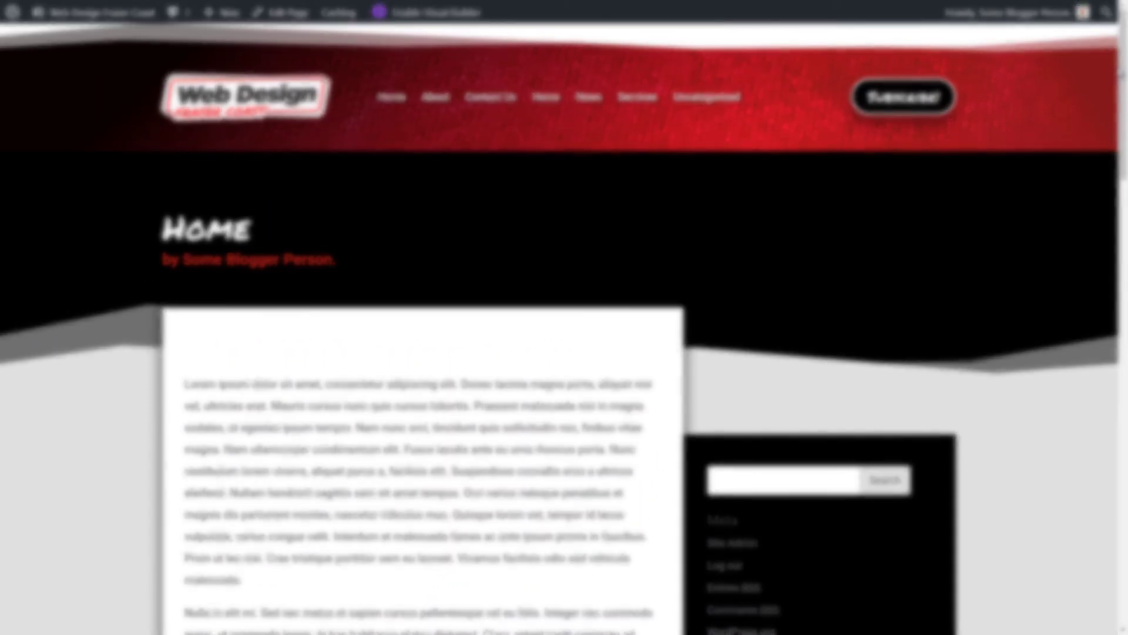